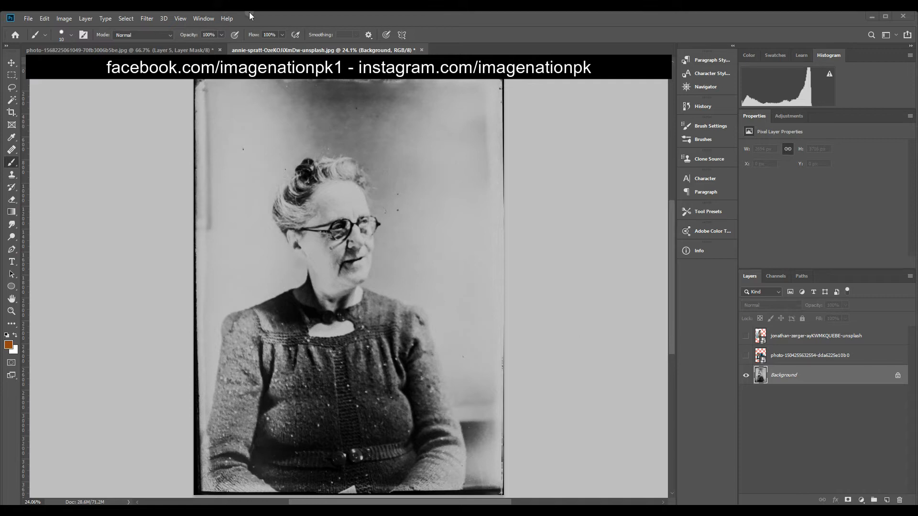
- Add a new empty layer directly above the Background and set the foreground colour to bright blue #0e13e8
click(807, 383)
key(ctrl+shift+alt+n)
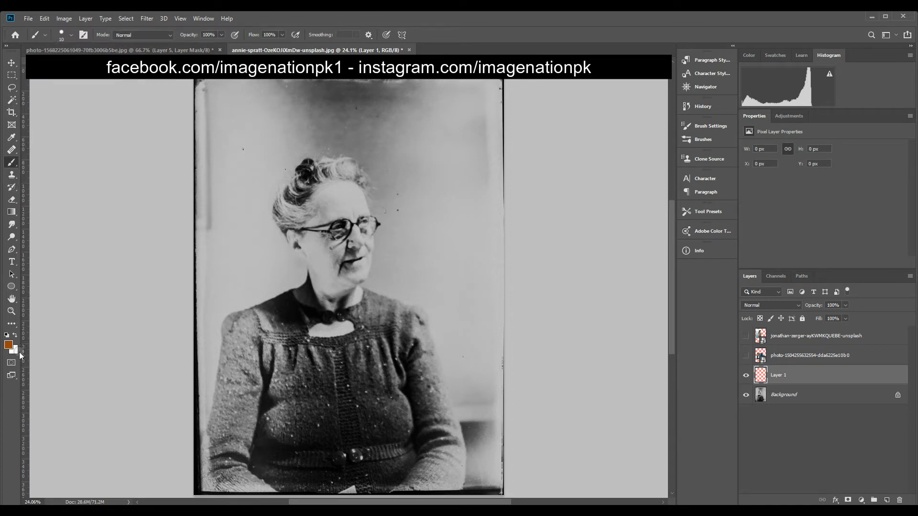
click(8, 346)
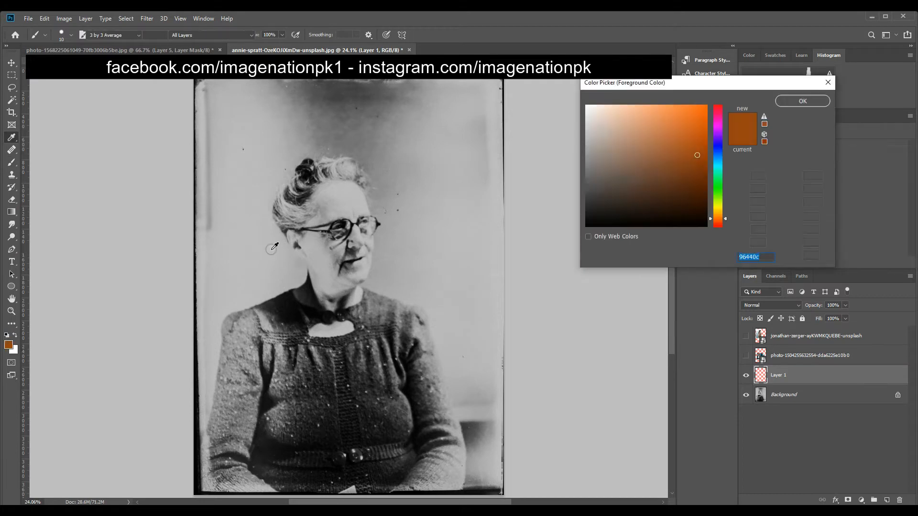
click(717, 139)
click(718, 146)
drag(698, 152, 698, 116)
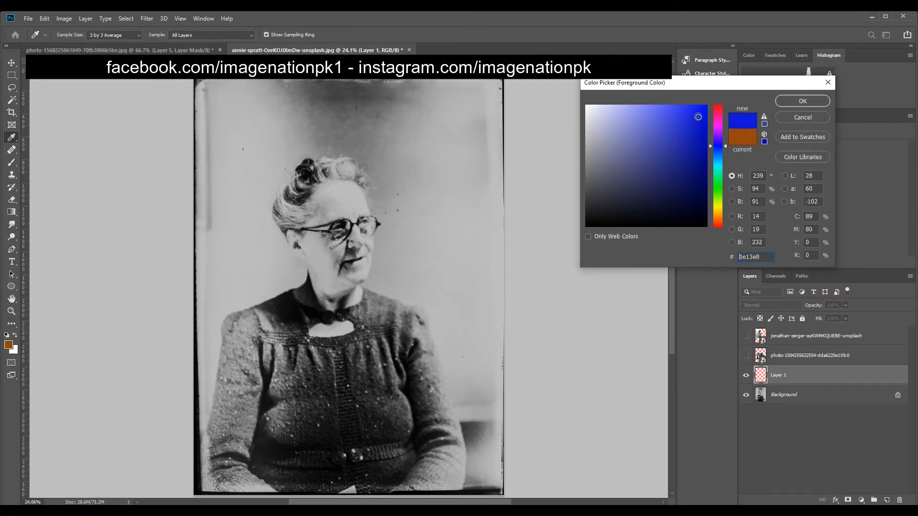
click(794, 101)
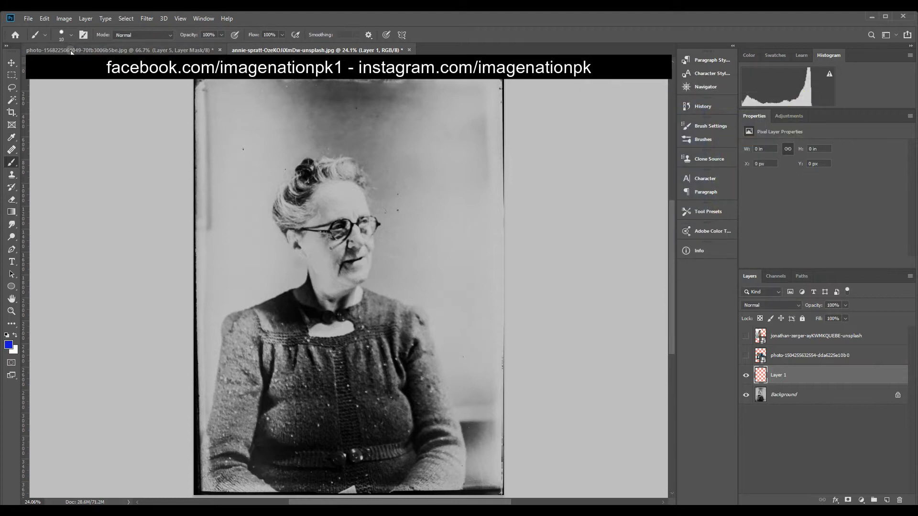
- Outline the woman's face, hair and sweater with freehand blue brush strokes on Layer 1, and hide that layer
click(70, 34)
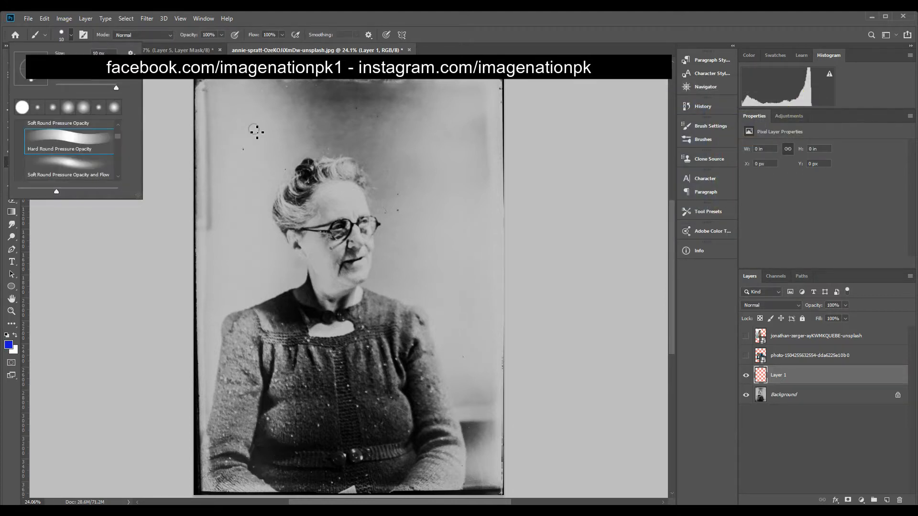
click(458, 17)
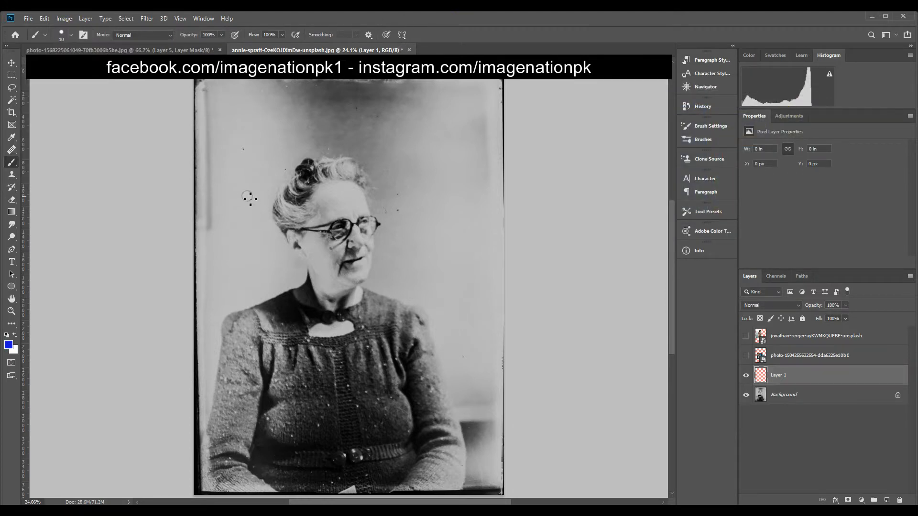
mouse_move(316, 189)
mouse_down()
mouse_move(354, 183)
mouse_move(389, 256)
mouse_move(314, 288)
mouse_move(306, 206)
mouse_up()
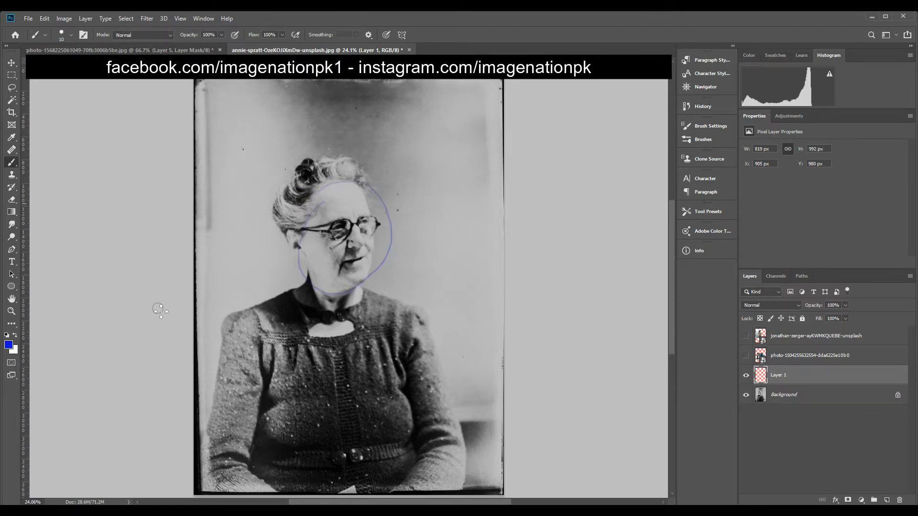
mouse_move(213, 291)
mouse_down()
mouse_move(342, 364)
mouse_move(436, 328)
mouse_move(428, 448)
mouse_move(261, 416)
mouse_move(247, 298)
mouse_up()
mouse_move(260, 157)
mouse_down()
mouse_move(389, 148)
mouse_move(332, 209)
mouse_move(257, 210)
mouse_move(299, 156)
mouse_up()
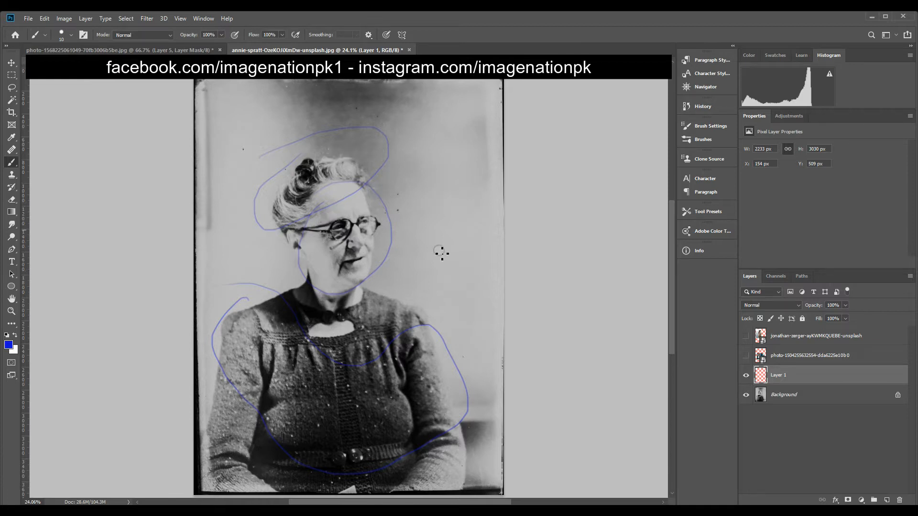
click(746, 376)
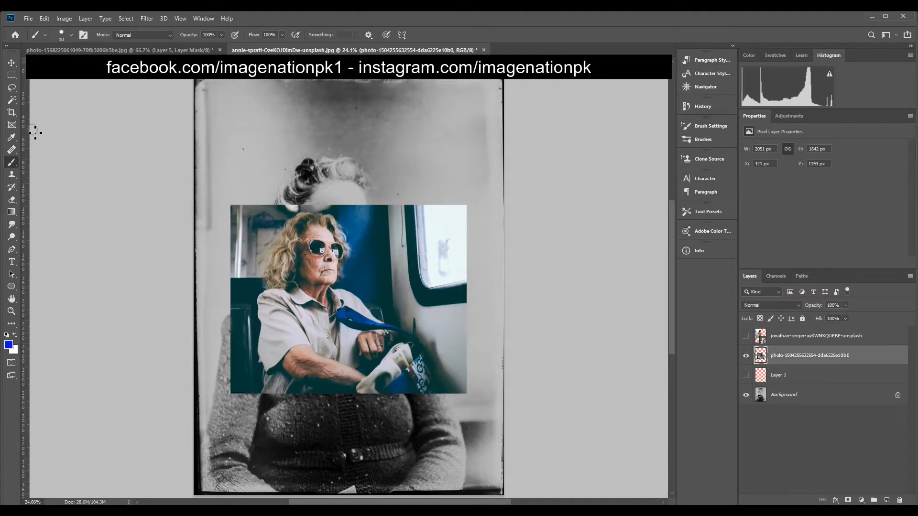
- Show the colour reference photo of the woman in sunglasses and move it beside the black-and-white portrait's head
click(11, 62)
drag(291, 307, 437, 223)
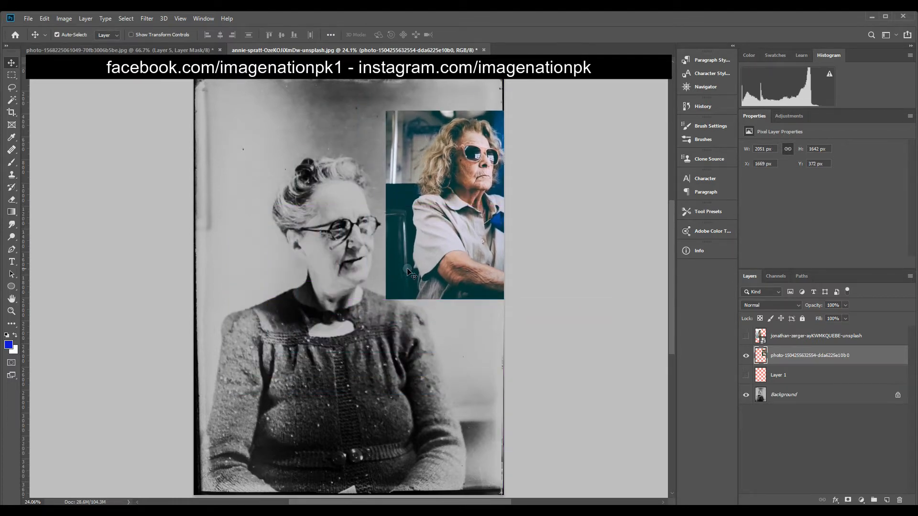
scroll(341, 264, up, 1)
click(340, 261)
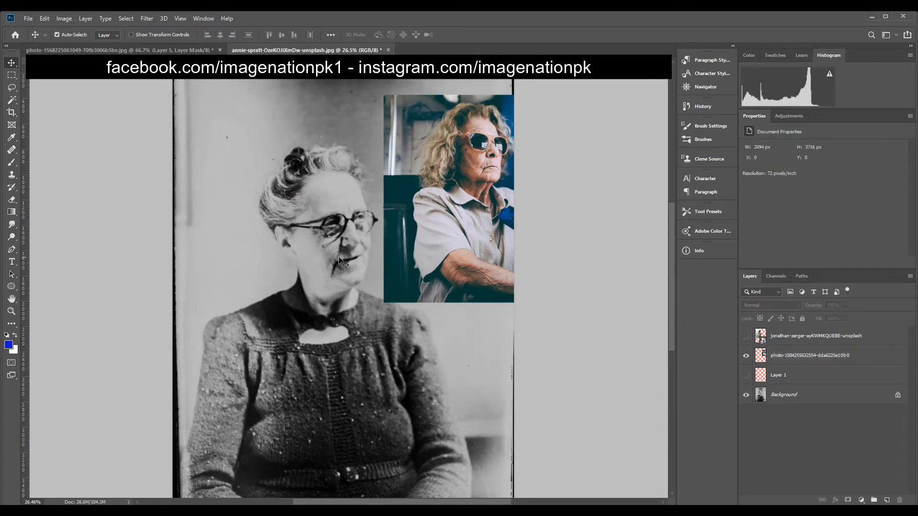
scroll(341, 262, up, 1)
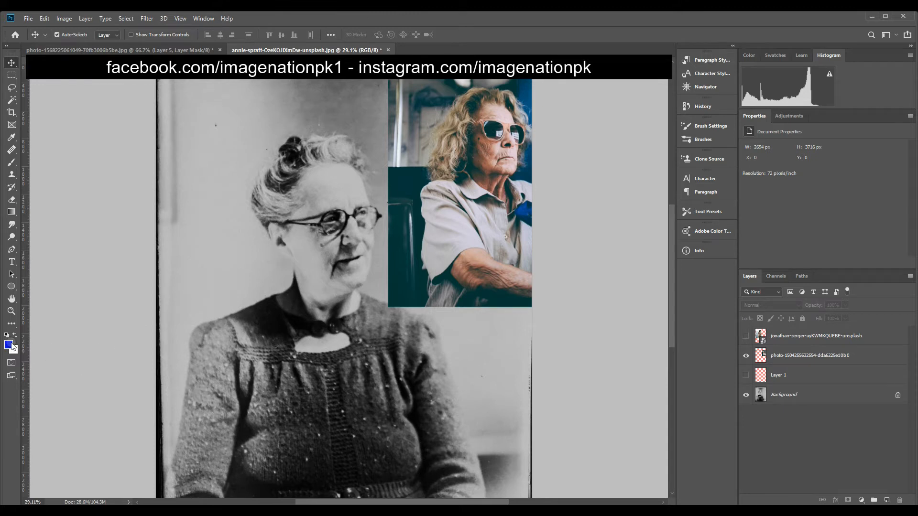
- Create a new layer named Skin for brush painting and place it directly above the Background
click(12, 164)
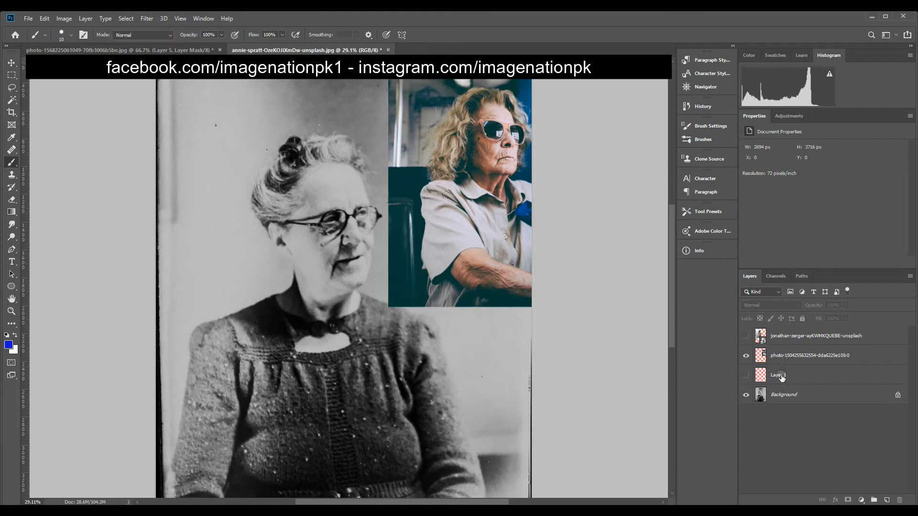
key(ctrl+shift+alt+n)
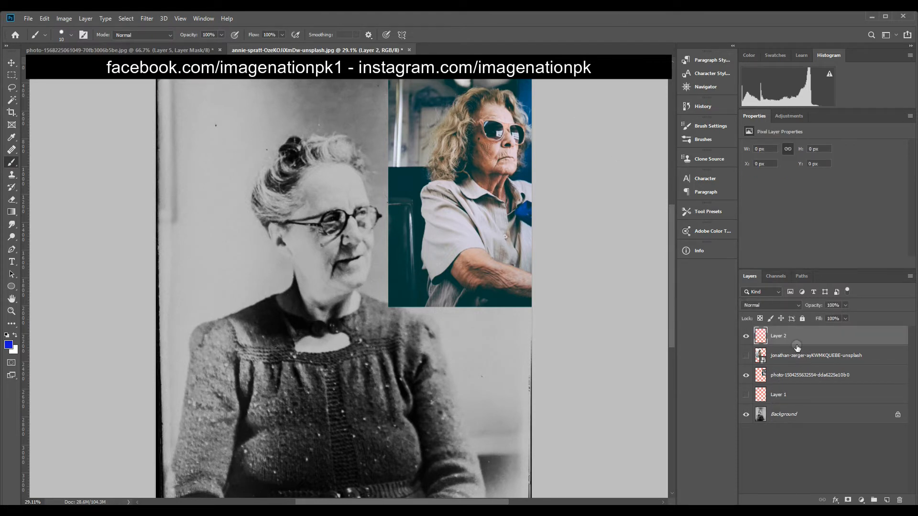
double_click(779, 336)
text(Skin)
key(Return)
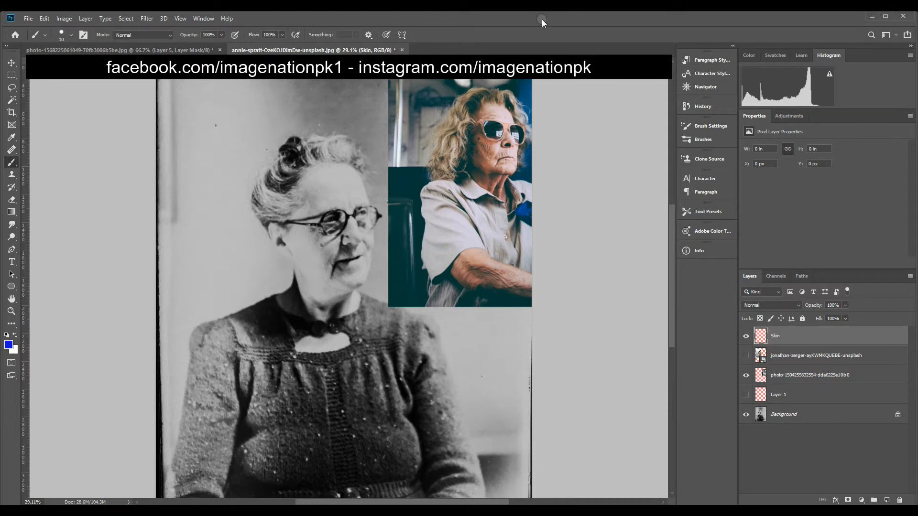
drag(792, 336, 797, 404)
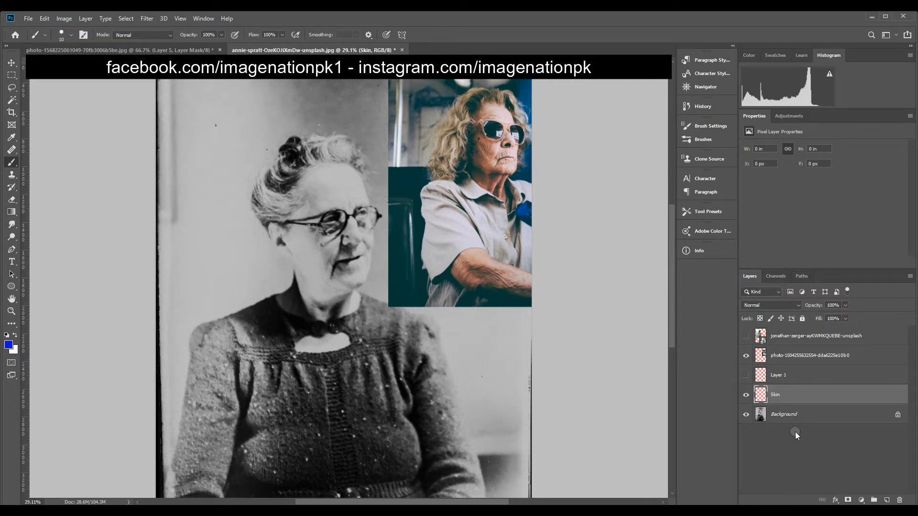
click(784, 394)
- Enlarge the brush to 50 px and sample the skin colour from the cheek of the woman in the reference photo
key(bracketright)
key(bracketright)
key(bracketright)
key(bracketright)
key(ctrl+plus)
key(ctrl+plus)
key(ctrl+plus)
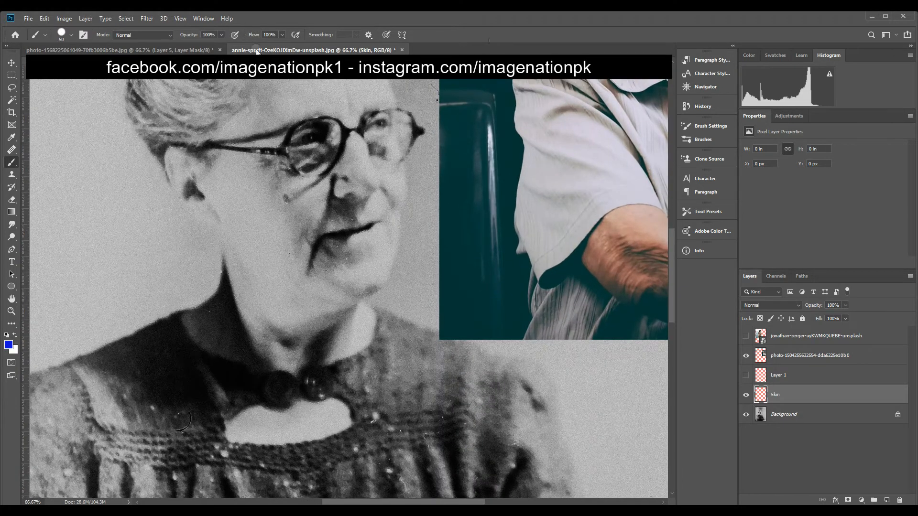
drag(629, 119, 437, 291)
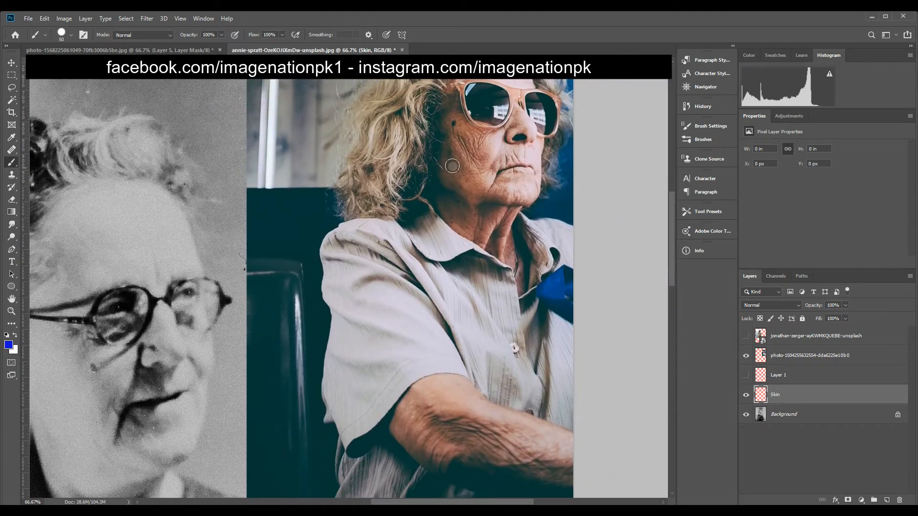
key(alt)
alt+click(469, 134)
- Brighten the sampled foreground colour to a lighter orange skin tone of about #d6876b
click(9, 348)
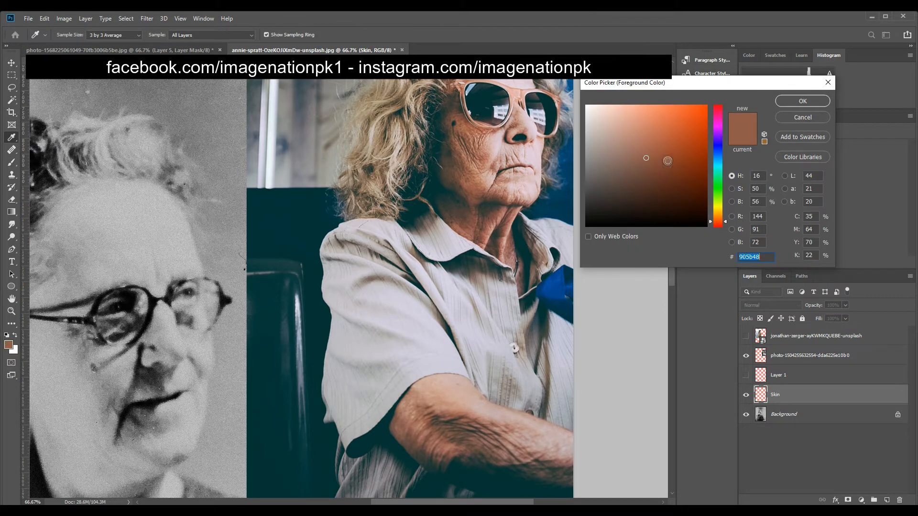
drag(646, 158, 659, 141)
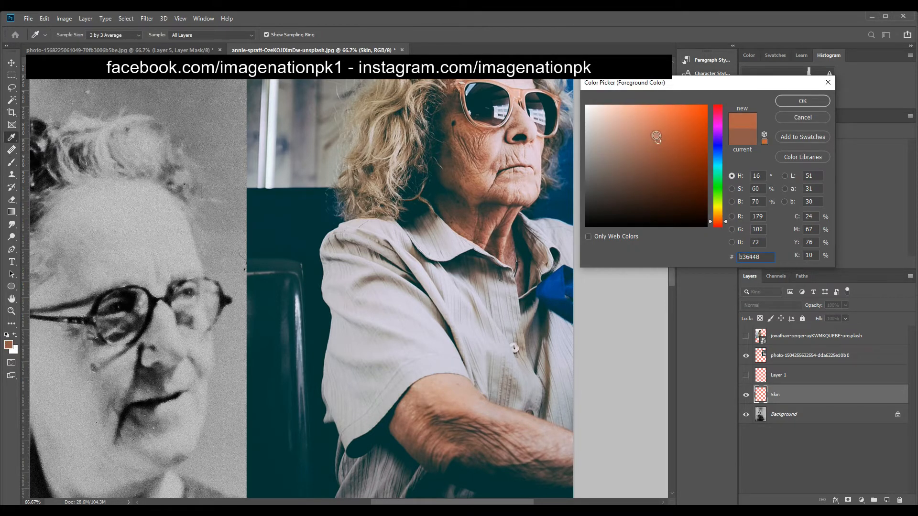
drag(646, 123, 651, 127)
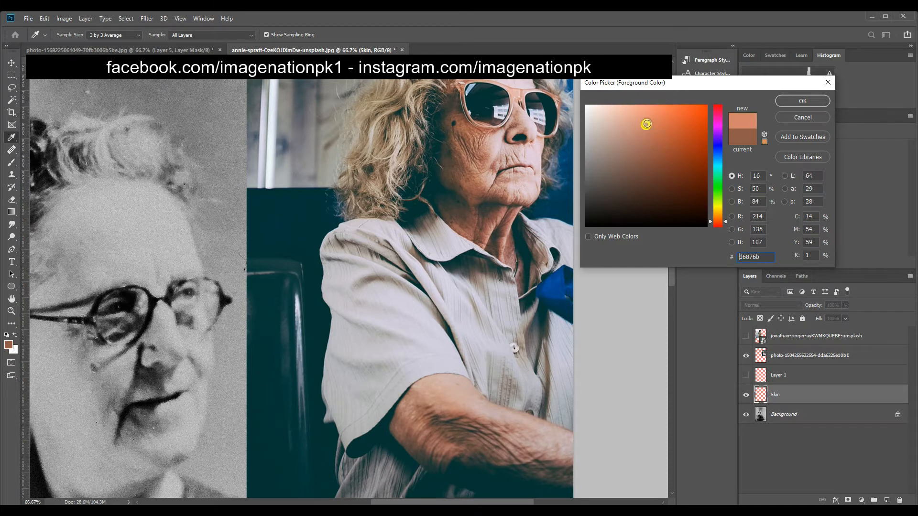
click(787, 101)
- Set the Skin layer's blend mode to Color and keep the layer selected for painting the portrait's face
drag(144, 332, 387, 246)
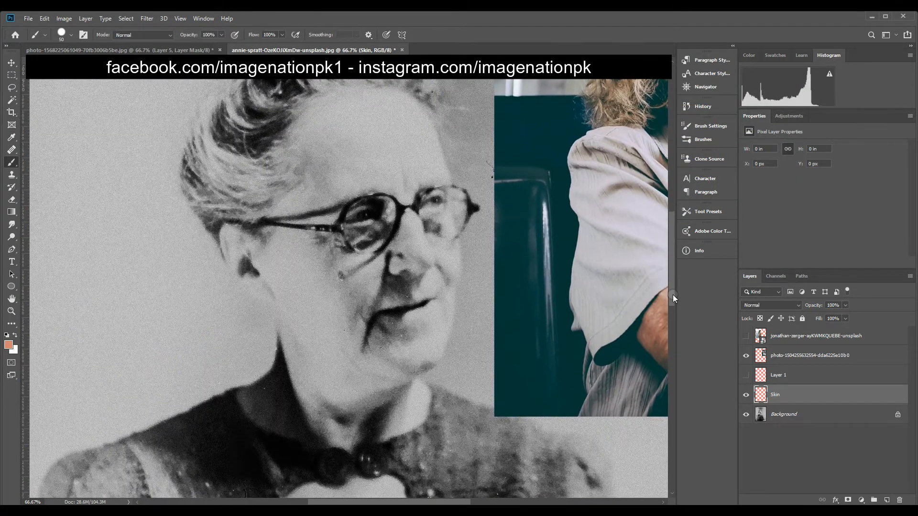
click(771, 304)
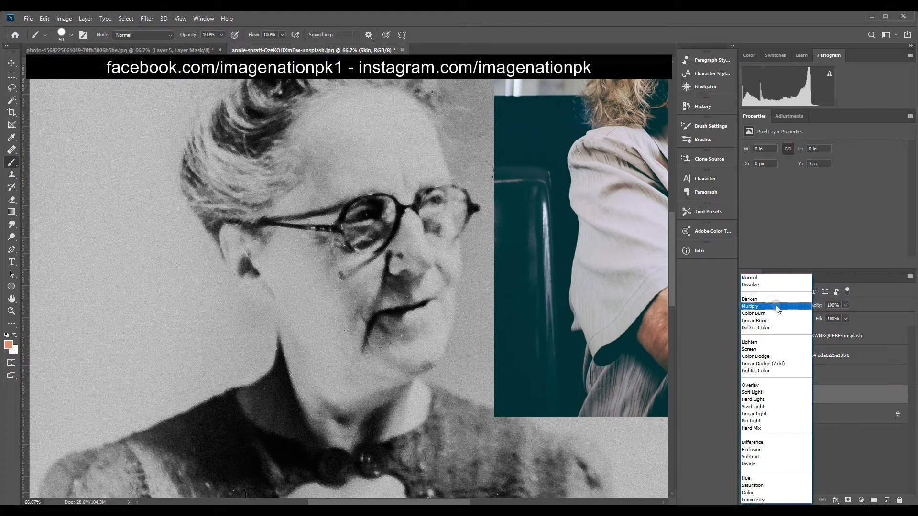
click(754, 493)
click(753, 493)
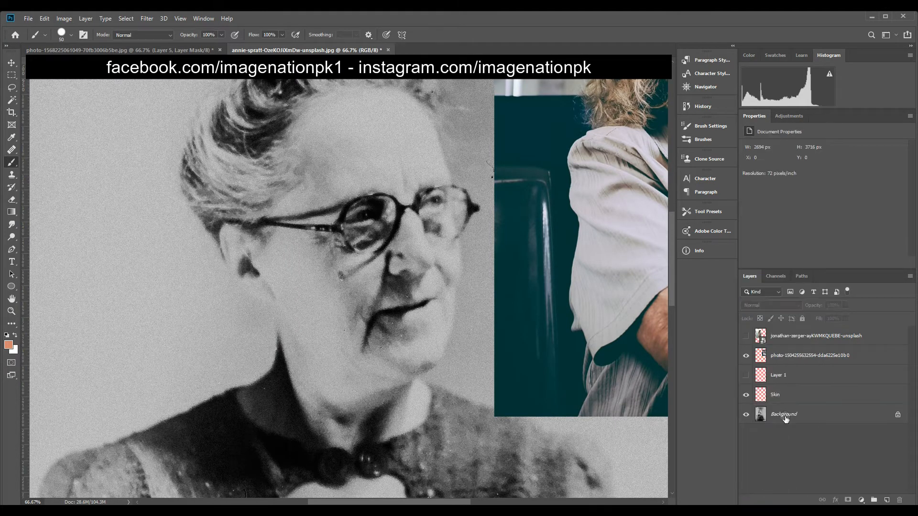
click(786, 401)
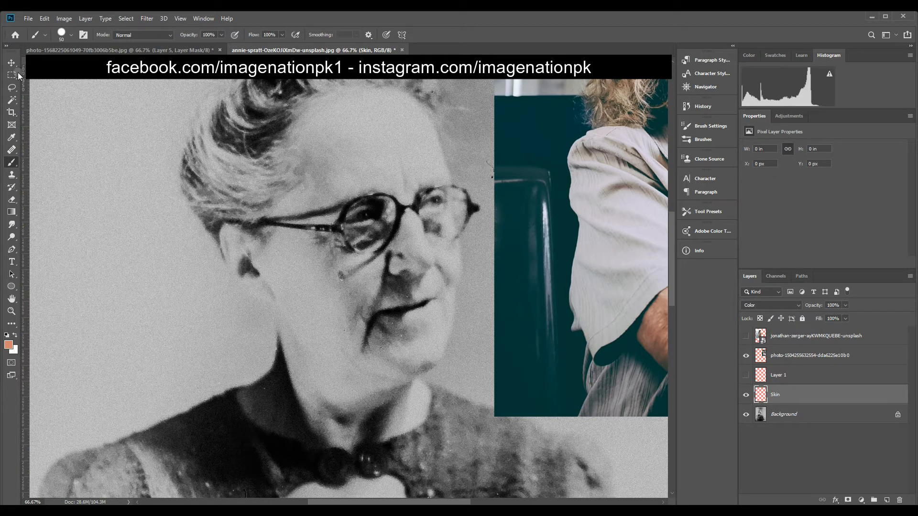
- Choose the Soft Round Pressure Opacity and Flow brush, set its flow to 10%, and paint skin tone faintly over the forehead
click(64, 34)
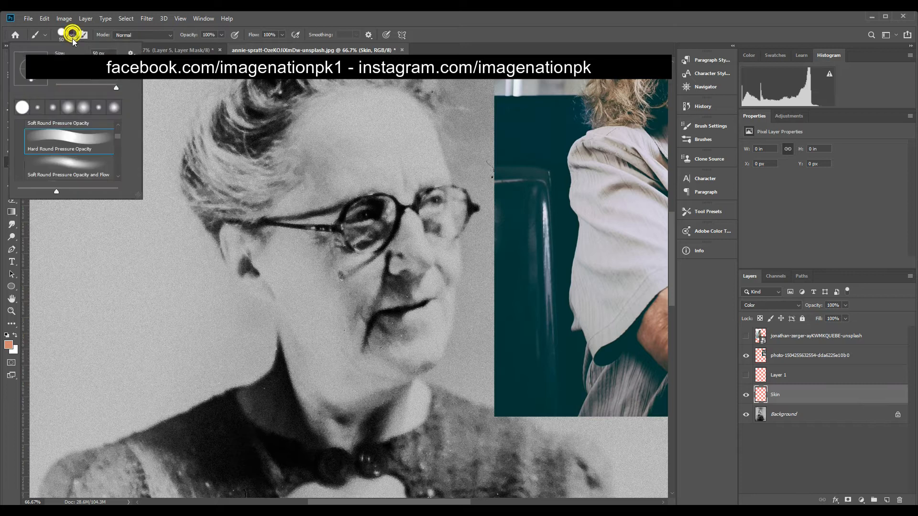
click(67, 169)
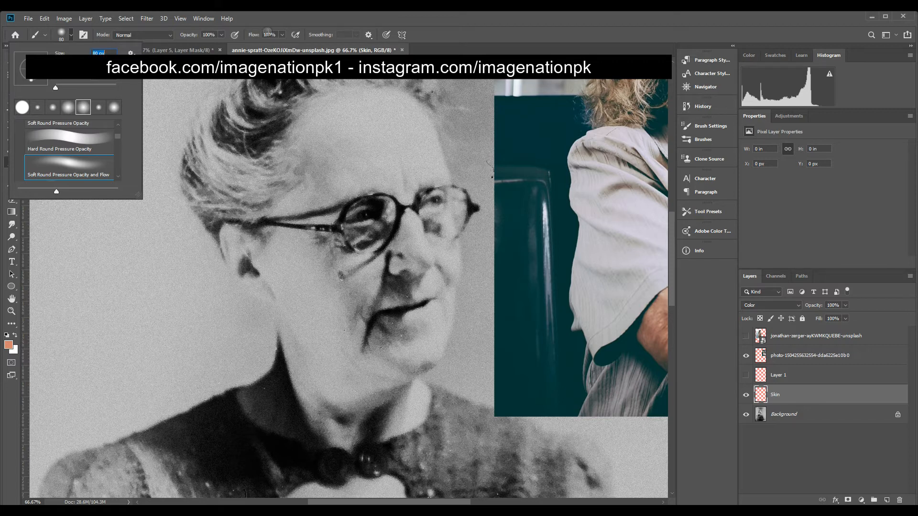
click(269, 34)
text(10)
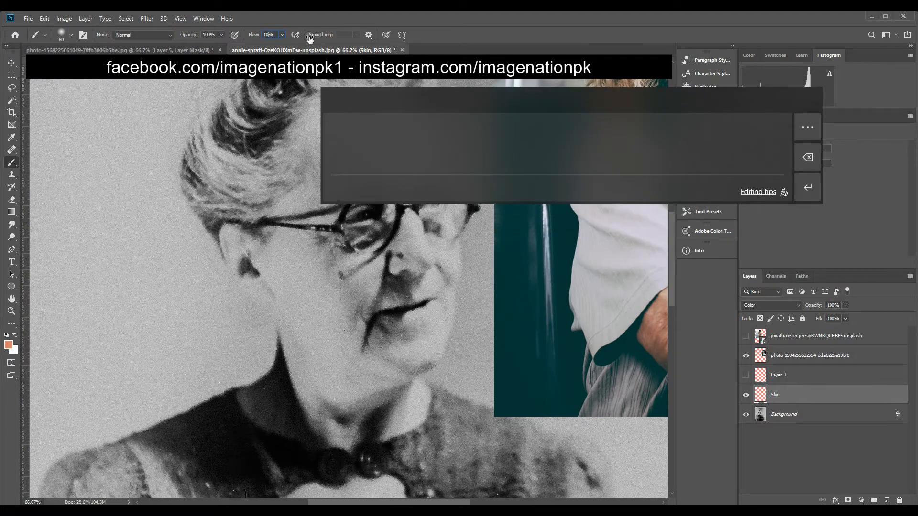
key(Return)
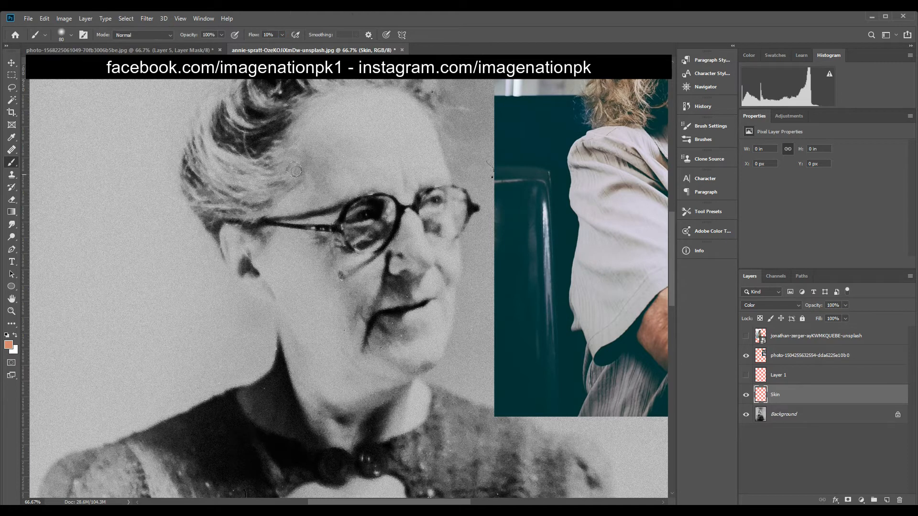
mouse_move(326, 128)
mouse_down()
mouse_move(338, 119)
mouse_move(314, 136)
mouse_move(355, 105)
mouse_move(387, 103)
mouse_move(431, 158)
mouse_up()
drag(334, 184, 321, 155)
- Set the brush flow to 50% and paint the skin tone over the whole forehead up to the hairline
text(50)
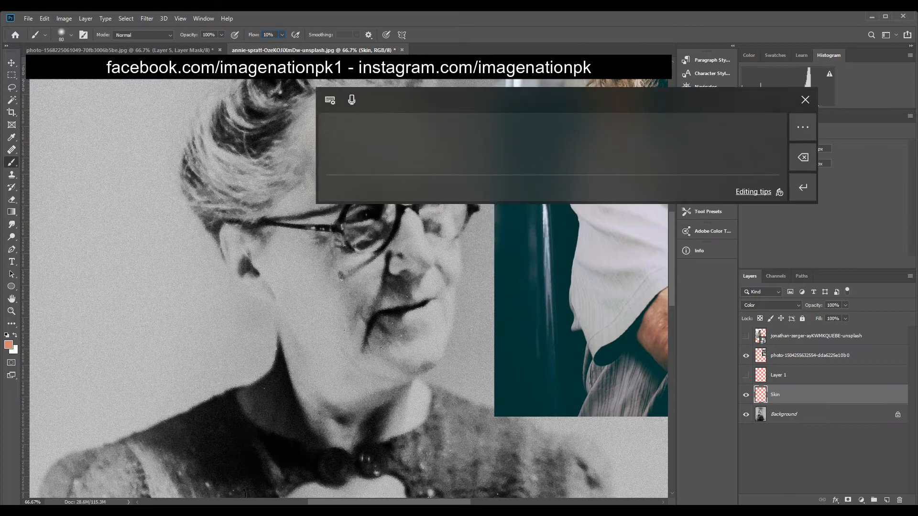
key(Return)
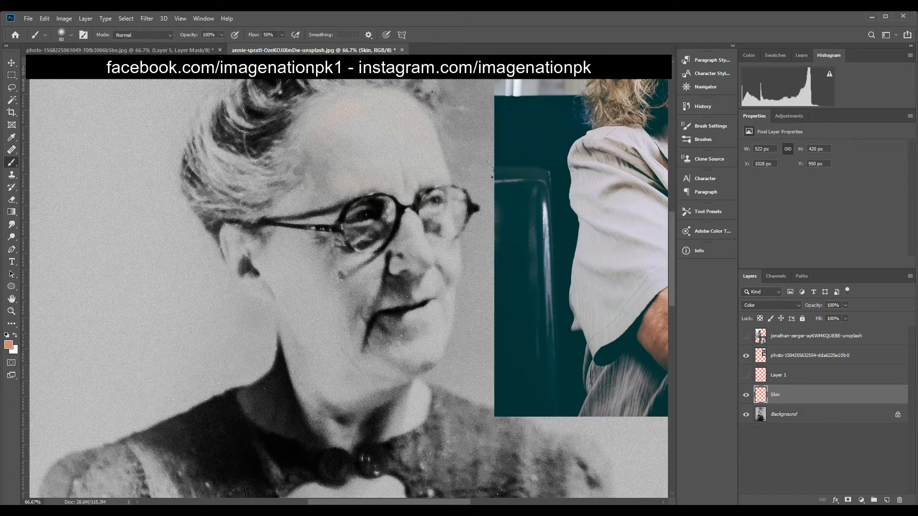
mouse_move(346, 161)
mouse_down()
mouse_move(338, 168)
mouse_move(332, 149)
mouse_move(363, 125)
mouse_move(350, 155)
mouse_move(311, 111)
mouse_move(347, 96)
mouse_up()
drag(409, 173, 417, 125)
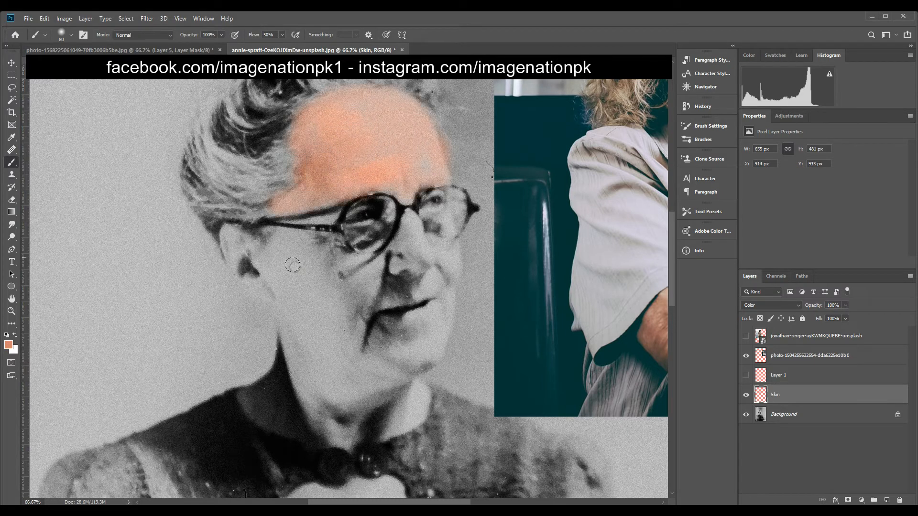
- Paint the skin tone over the cheeks, nose, chin, ear, neck and the bare skin in the neckline opening
drag(346, 395, 441, 311)
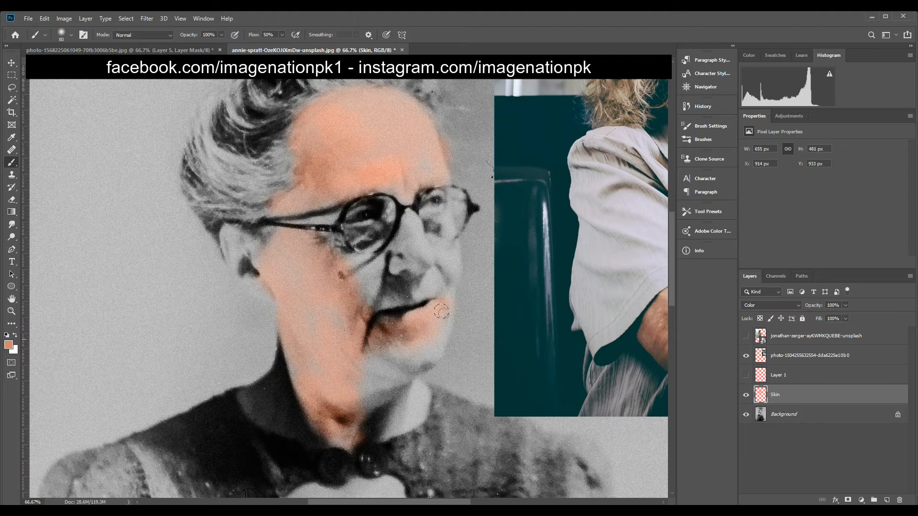
mouse_move(410, 214)
mouse_down()
mouse_move(402, 296)
mouse_move(356, 303)
mouse_move(327, 215)
mouse_move(273, 281)
mouse_up()
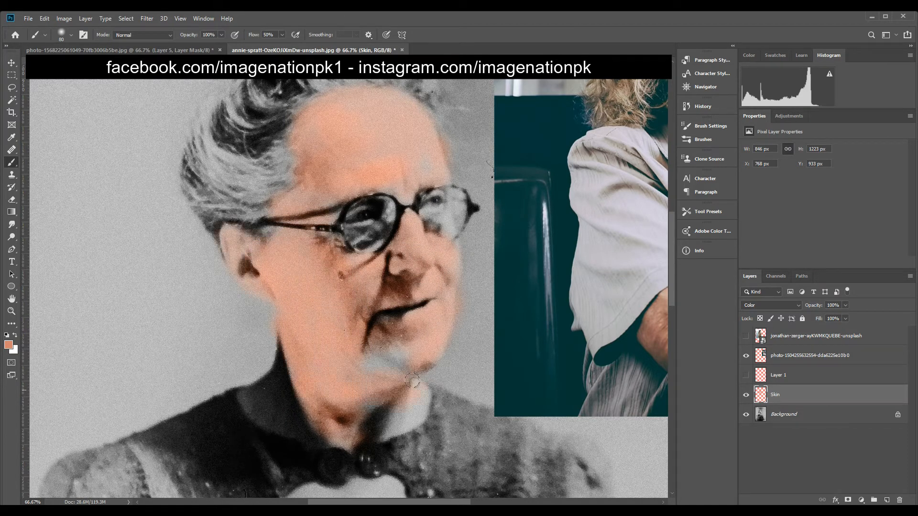
mouse_move(308, 389)
mouse_down()
mouse_move(228, 250)
mouse_move(241, 198)
mouse_up()
mouse_move(325, 303)
mouse_down()
mouse_move(286, 299)
mouse_move(261, 314)
mouse_up()
scroll(273, 159, up, 3)
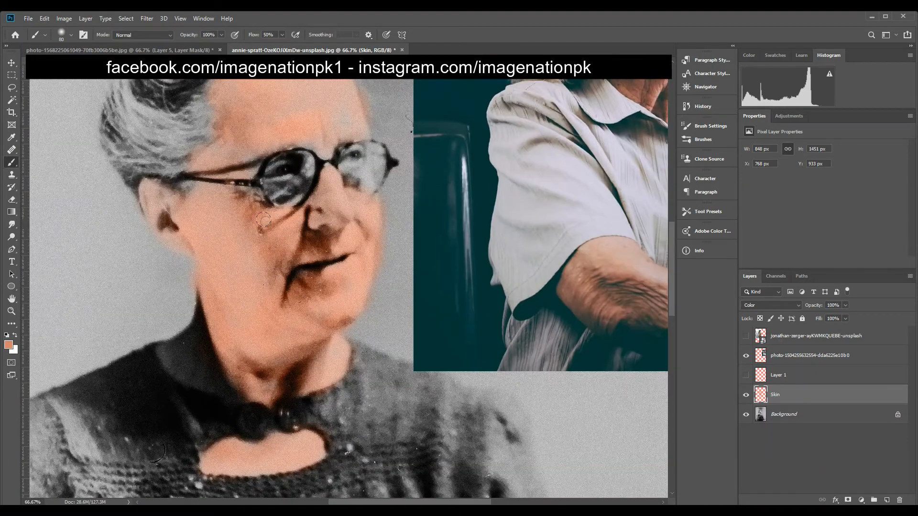
- Paint the skin tone around the eyes and behind the glasses with a 30 px brush, and restore the brush to 80 px
key(ctrl+plus)
key(ctrl+minus)
key(ctrl+plus)
mouse_move(280, 168)
mouse_down()
mouse_move(315, 287)
mouse_move(275, 260)
mouse_move(318, 237)
mouse_move(264, 252)
mouse_move(354, 205)
mouse_move(224, 220)
mouse_move(418, 256)
mouse_move(368, 208)
mouse_up()
key(bracketleft)
key(bracketleft)
key(bracketleft)
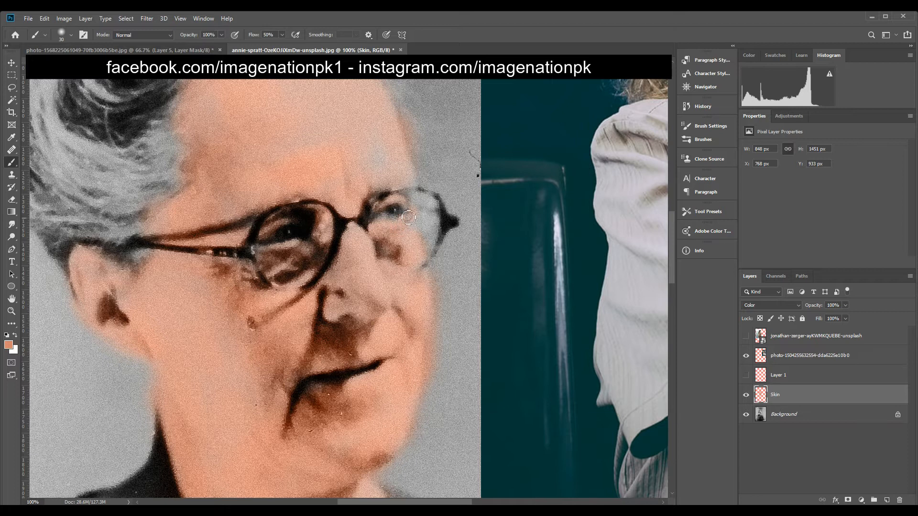
mouse_move(396, 182)
mouse_down()
mouse_move(415, 189)
mouse_move(409, 170)
mouse_move(415, 191)
mouse_move(392, 172)
mouse_move(367, 184)
mouse_move(379, 173)
mouse_move(369, 156)
mouse_move(363, 179)
mouse_move(344, 176)
mouse_move(330, 188)
mouse_move(345, 196)
mouse_move(285, 179)
mouse_up()
key(bracketright)
key(bracketright)
key(bracketright)
key(bracketright)
key(bracketright)
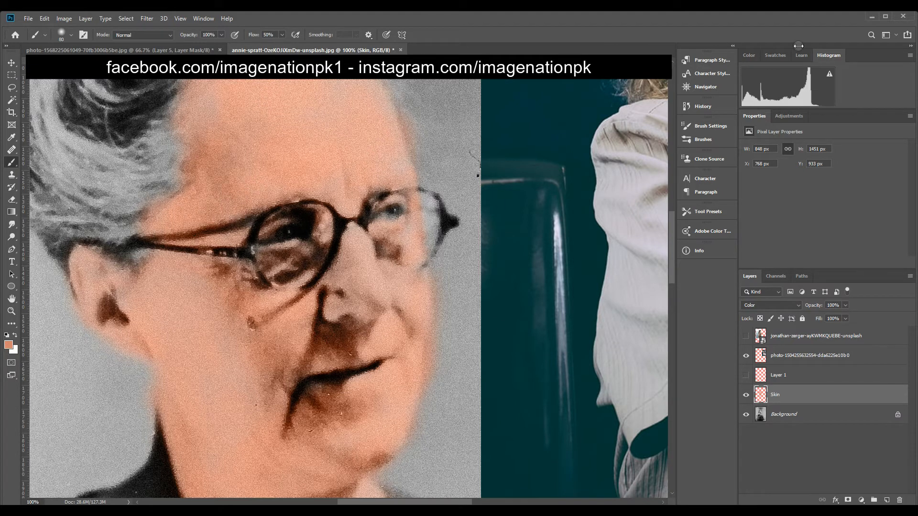
key(ctrl+0)
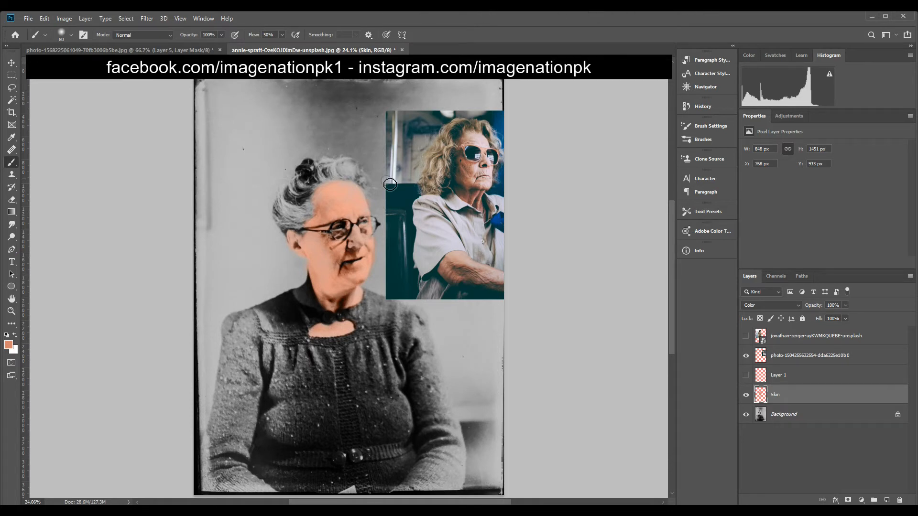
- Move the Skin layer to the top of the layer stack
key(ctrl+bracketright)
key(ctrl+bracketright)
key(ctrl+bracketright)
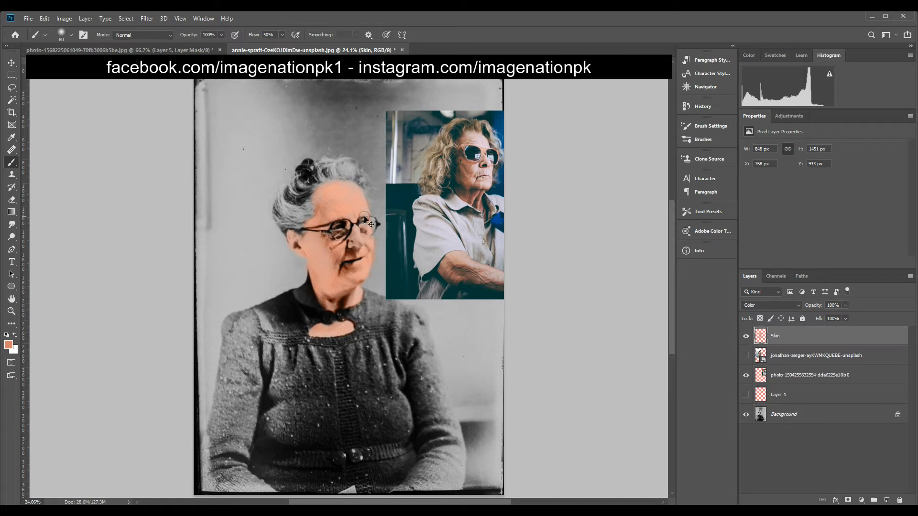
- Touch up the skin tone on the thinly coloured patches of the ear and upper forehead
key(ctrl+plus)
key(ctrl+plus)
key(ctrl+plus)
key(ctrl+plus)
key(ctrl+plus)
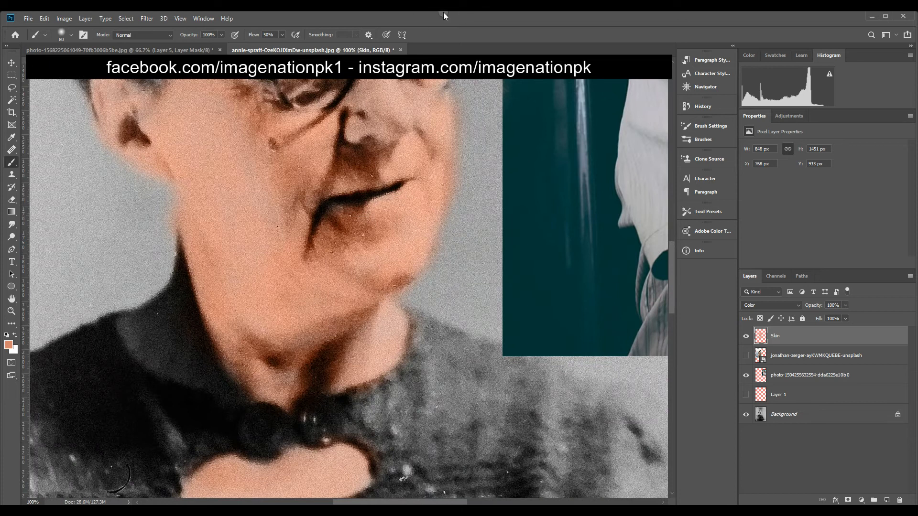
drag(229, 192, 339, 253)
drag(344, 293, 221, 257)
drag(447, 197, 360, 270)
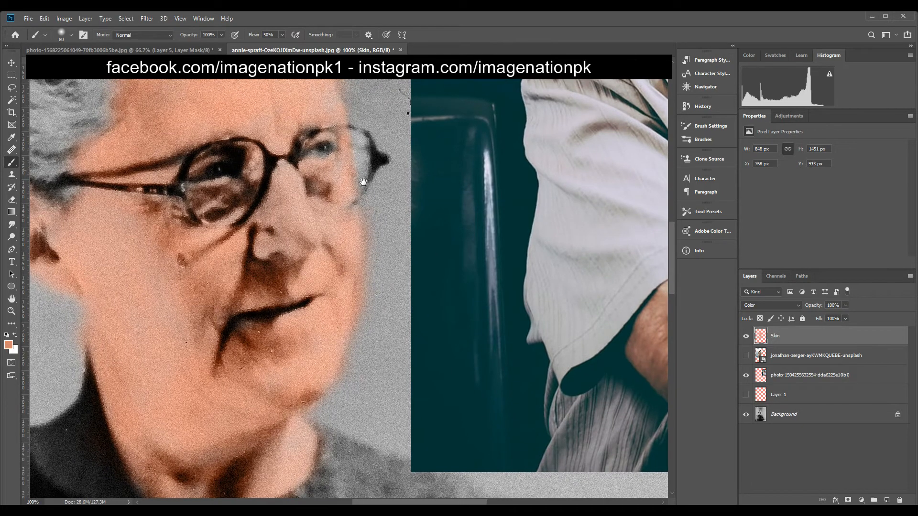
drag(310, 144, 396, 312)
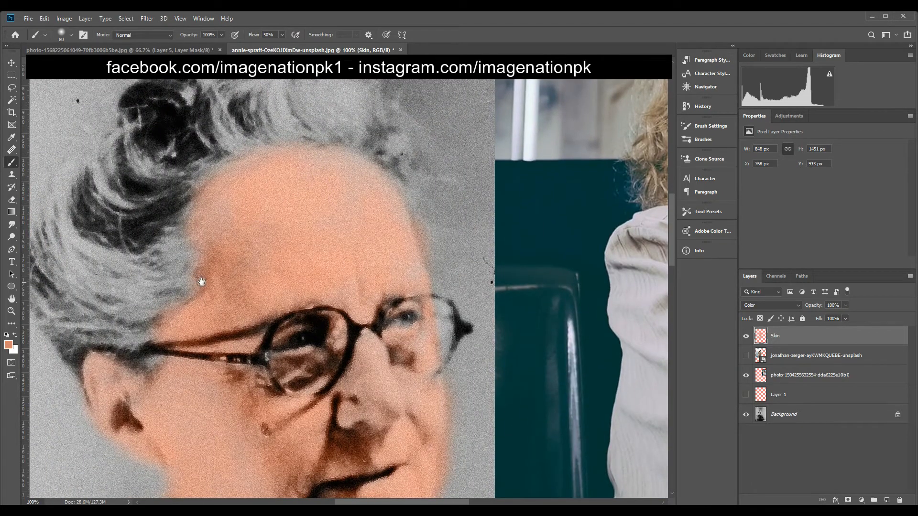
click(115, 395)
drag(321, 338, 353, 151)
drag(323, 305, 317, 413)
drag(330, 217, 323, 302)
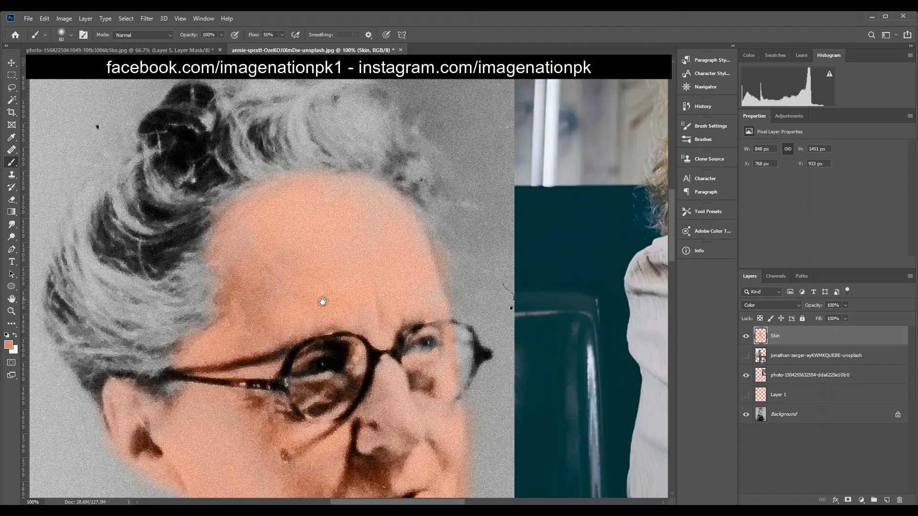
click(358, 188)
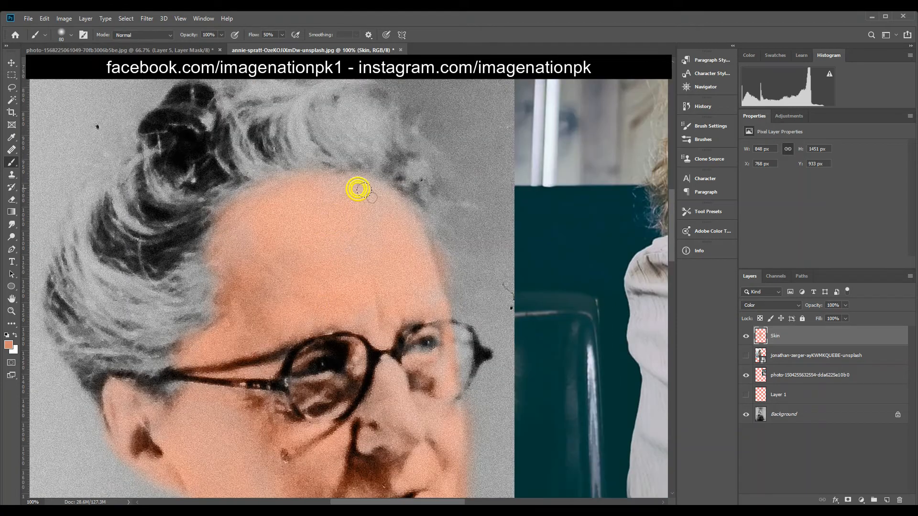
click(381, 215)
click(308, 195)
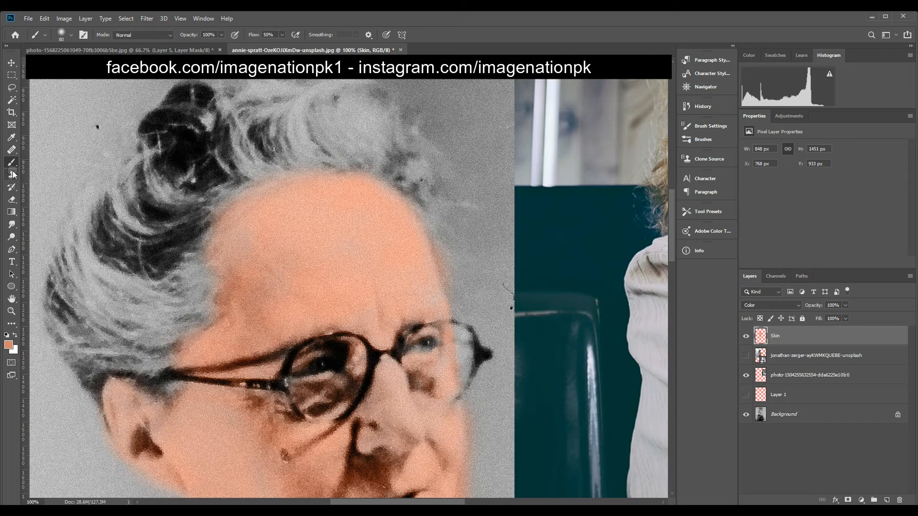
- Erase the skin tone that spills past the edge of the forehead and temple onto the background with the Eraser tool
click(12, 199)
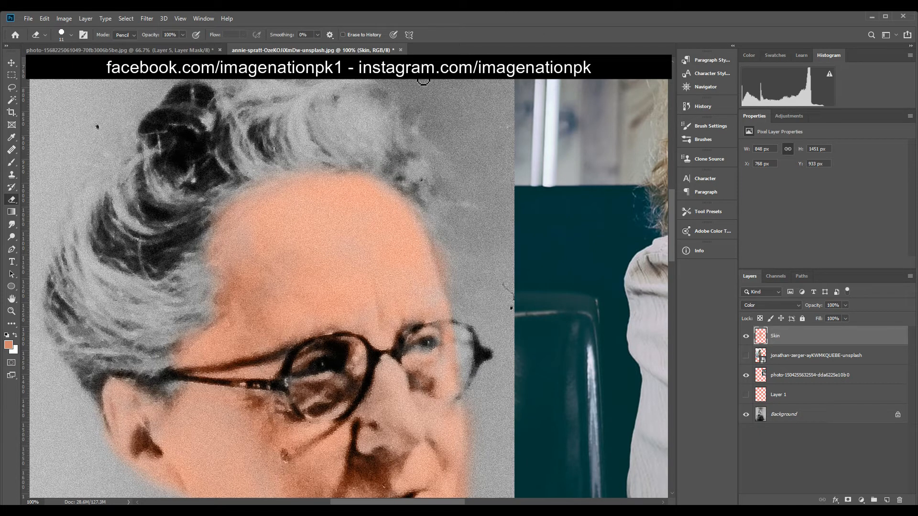
drag(436, 283, 361, 231)
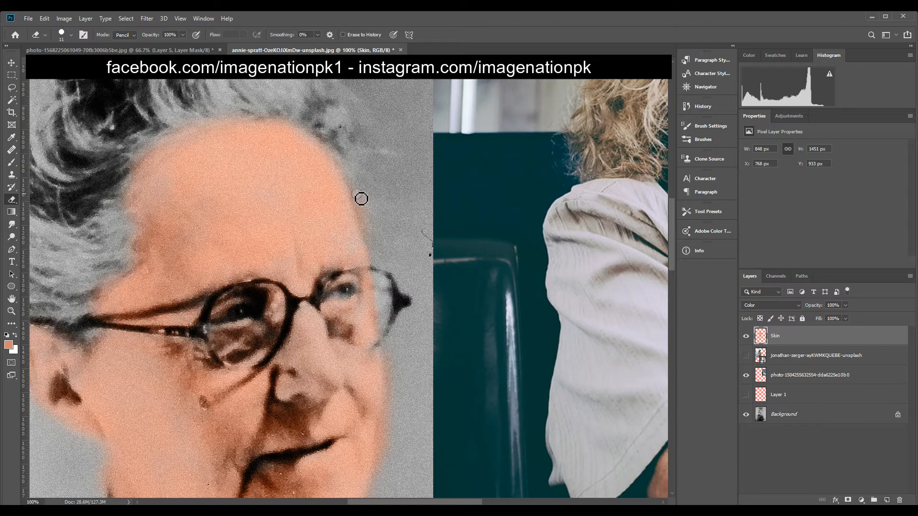
key(ctrl+plus)
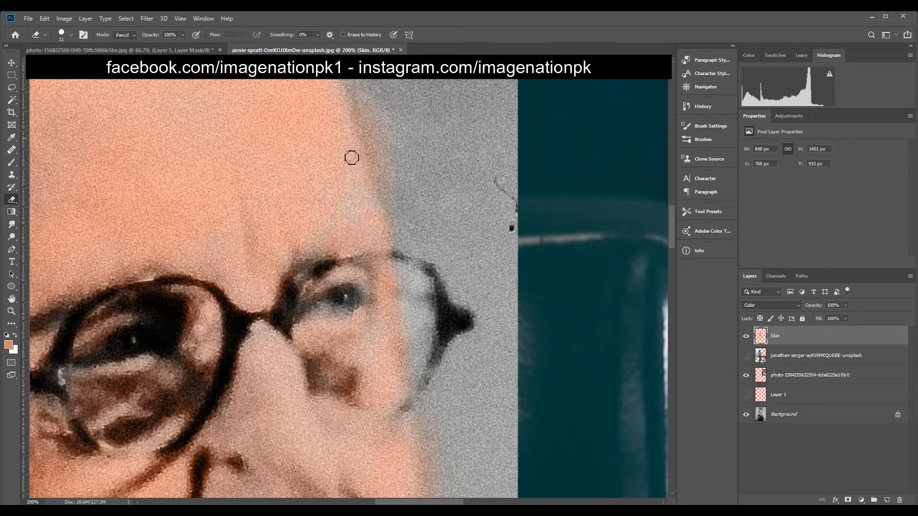
drag(360, 110, 362, 122)
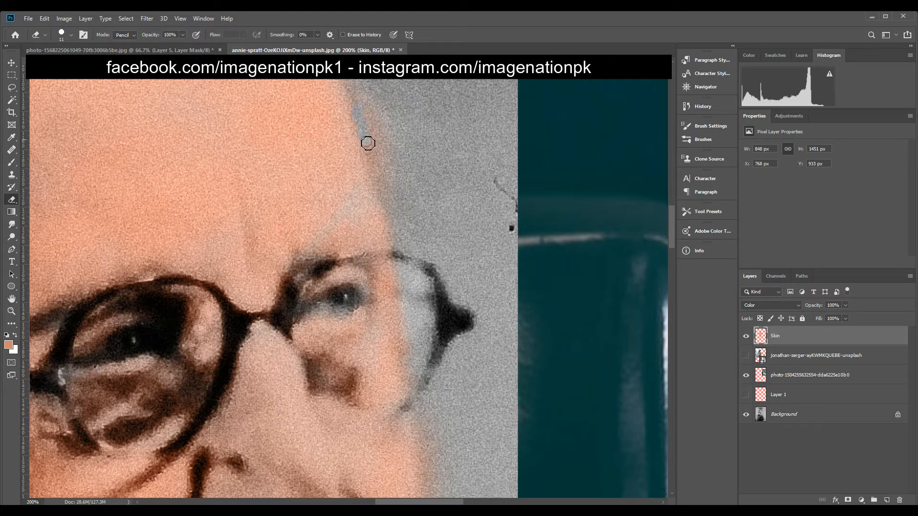
drag(327, 221, 246, 340)
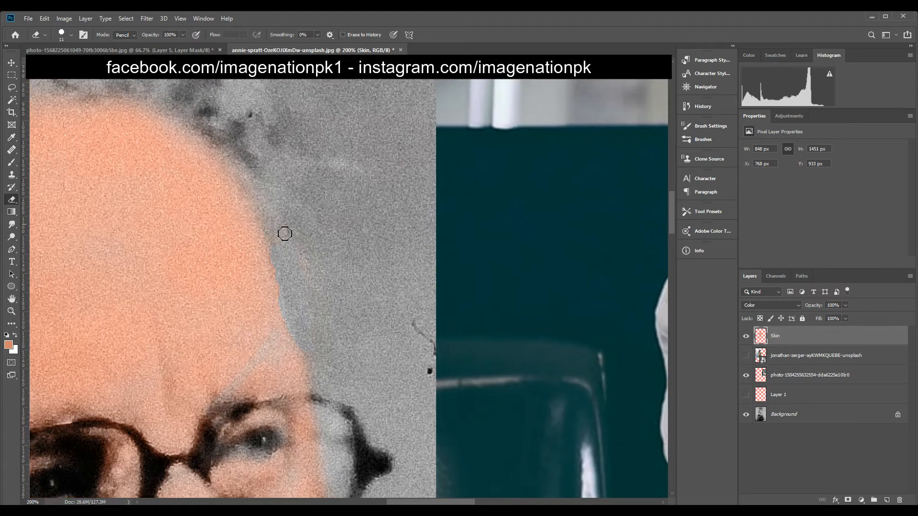
- Erase the skin tone that spills onto the background along the outer edge of the cheek and jaw
scroll(285, 231, down, 10)
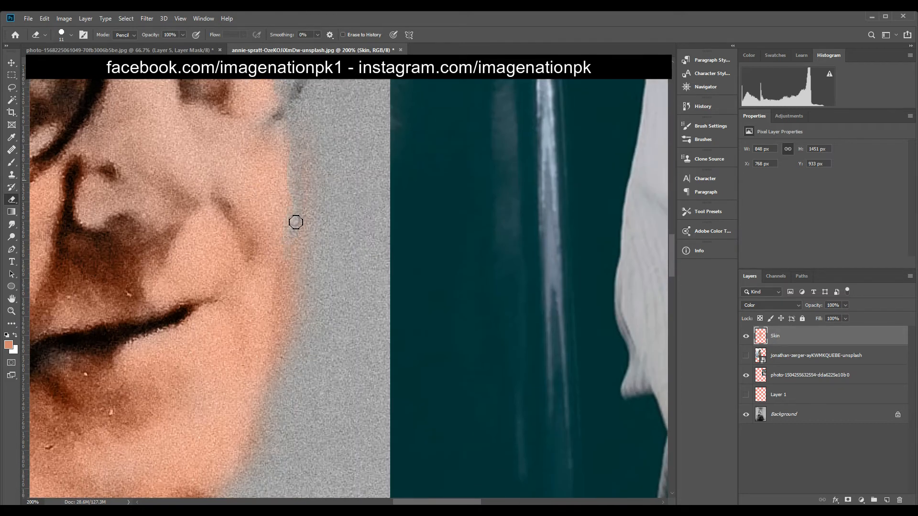
mouse_move(296, 222)
mouse_down()
mouse_move(281, 317)
mouse_move(297, 312)
mouse_move(291, 283)
mouse_move(308, 296)
mouse_up()
right_click(307, 249)
drag(268, 431, 339, 251)
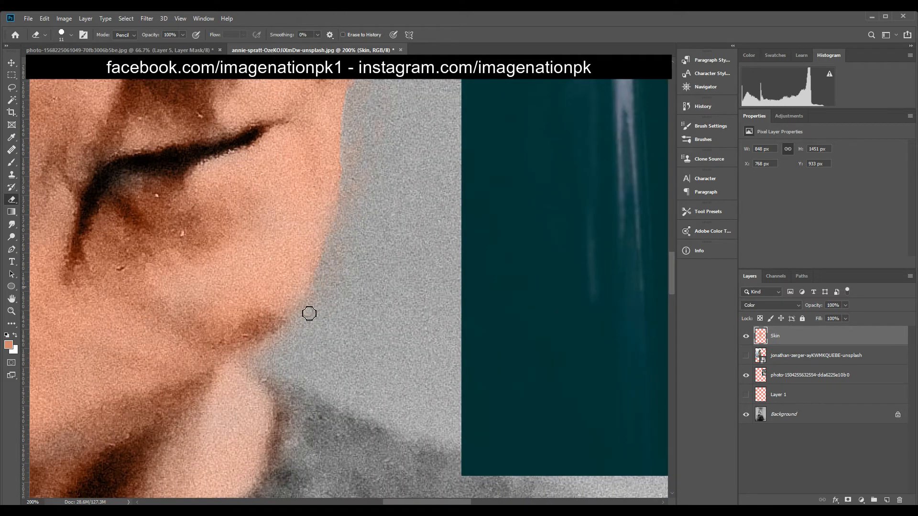
- Erase the skin tone that spills around the neck and onto the dark collar
drag(286, 441, 300, 256)
drag(271, 421, 272, 414)
drag(187, 465, 471, 343)
mouse_move(471, 343)
mouse_down()
mouse_move(519, 357)
mouse_move(438, 261)
mouse_move(318, 272)
mouse_up()
scroll(319, 272, up, 10)
scroll(319, 272, left, 5)
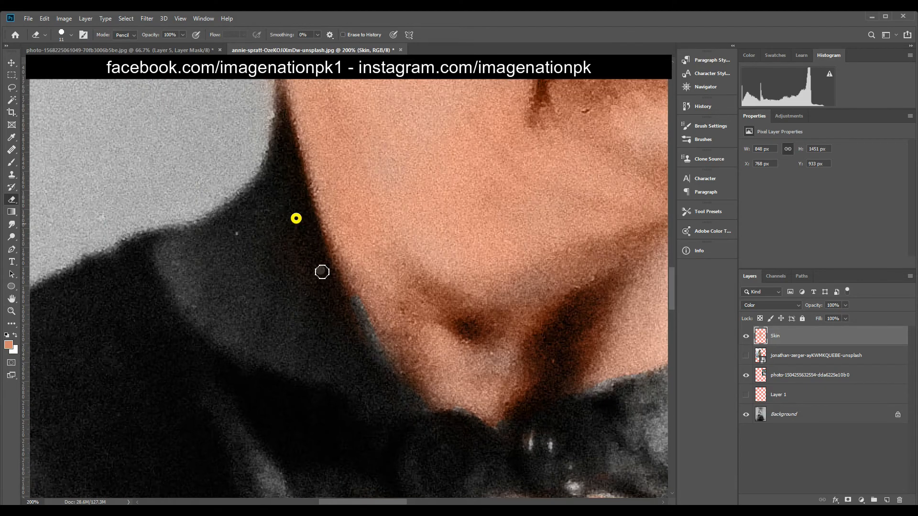
- Erase the skin tone that spills onto the grey hair at the temple and above the ear
drag(405, 62, 330, 273)
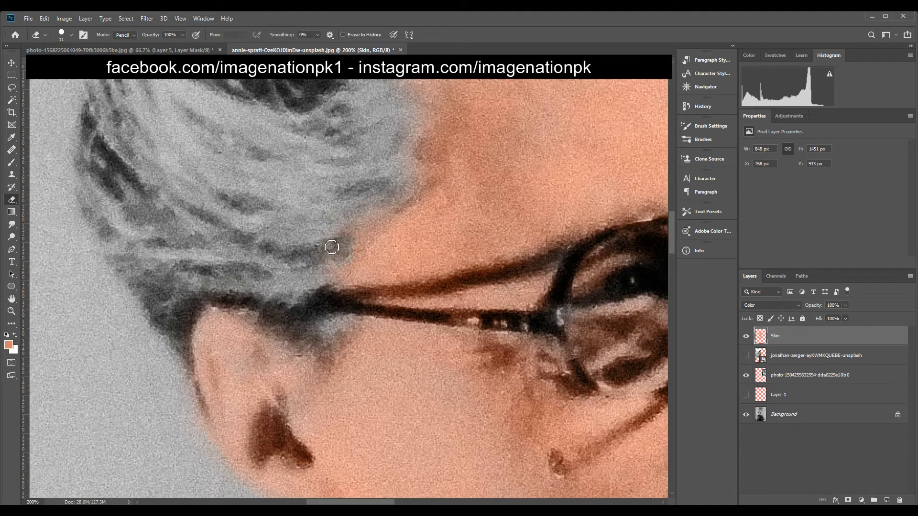
mouse_move(328, 321)
mouse_down()
mouse_move(330, 356)
mouse_move(352, 336)
mouse_move(330, 368)
mouse_move(280, 330)
mouse_up()
key(ctrl+0)
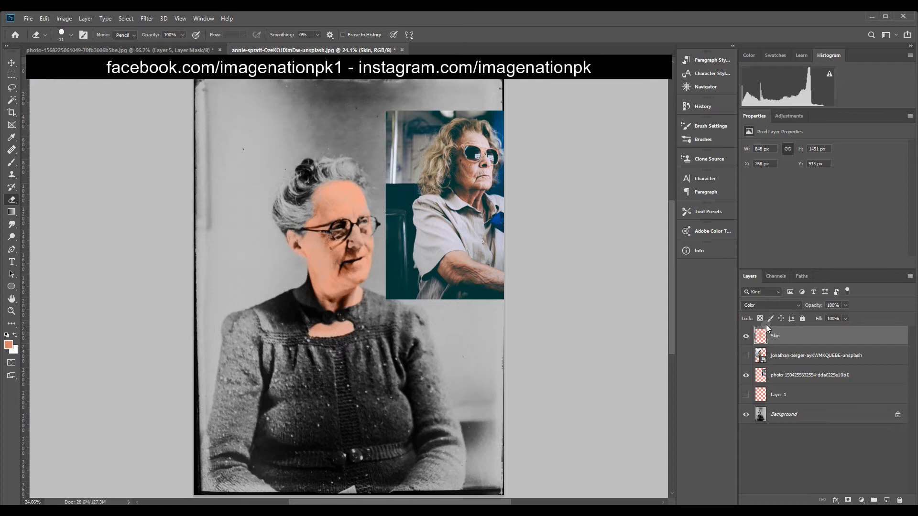
- Move the Skin layer back directly above the Background layer and add a Hue/Saturation adjustment layer over it
drag(803, 340, 817, 411)
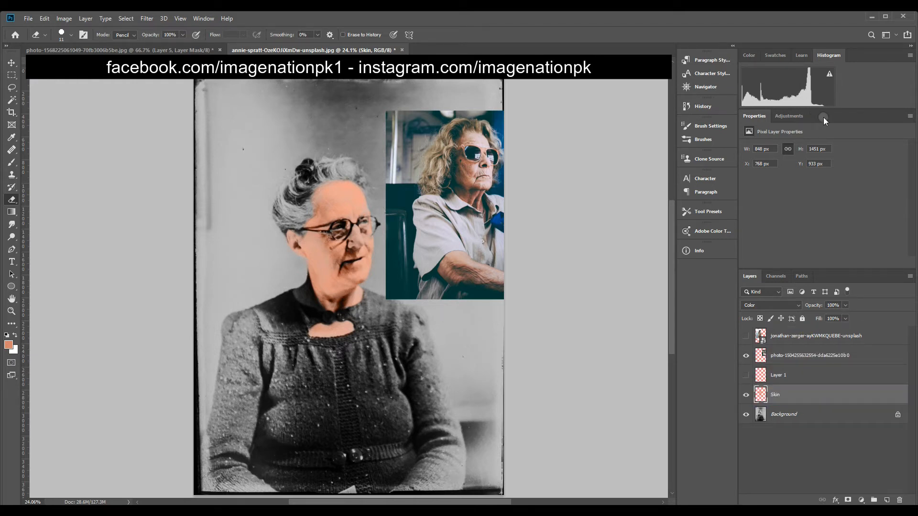
click(790, 116)
click(759, 151)
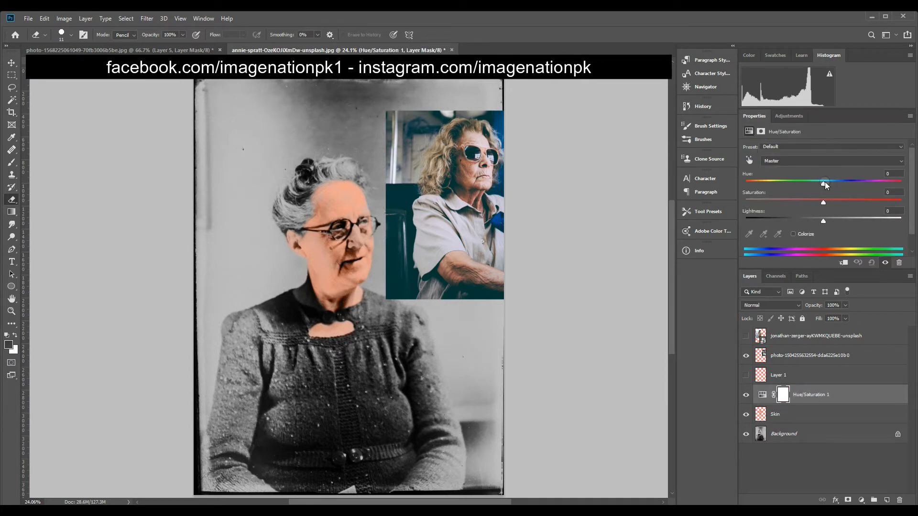
- Set the adjustment's hue to -4 and saturation to -23, and clip it to the Skin layer
click(822, 184)
drag(810, 185, 798, 190)
click(818, 185)
drag(830, 185, 824, 187)
drag(818, 189, 823, 190)
alt+click(761, 403)
- Compare the portrait with the Skin layer off and on, and hide the colour reference photo layer
click(747, 415)
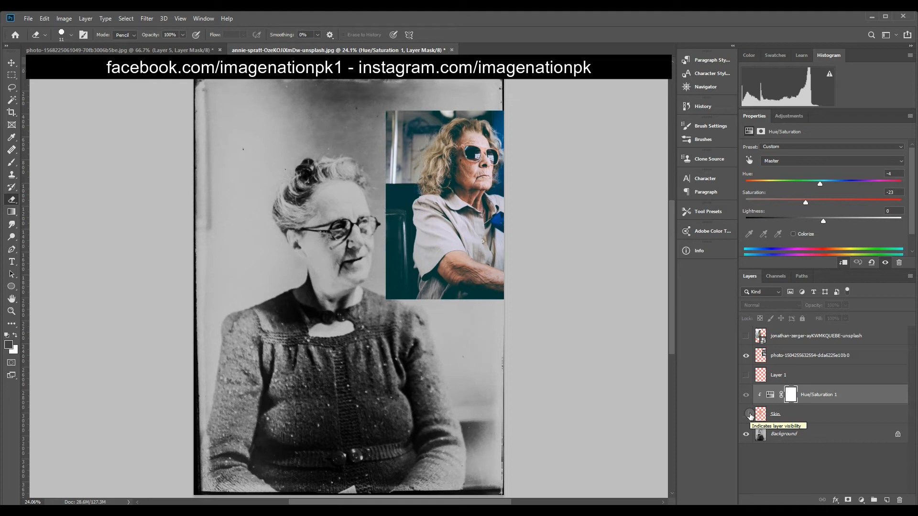
click(747, 414)
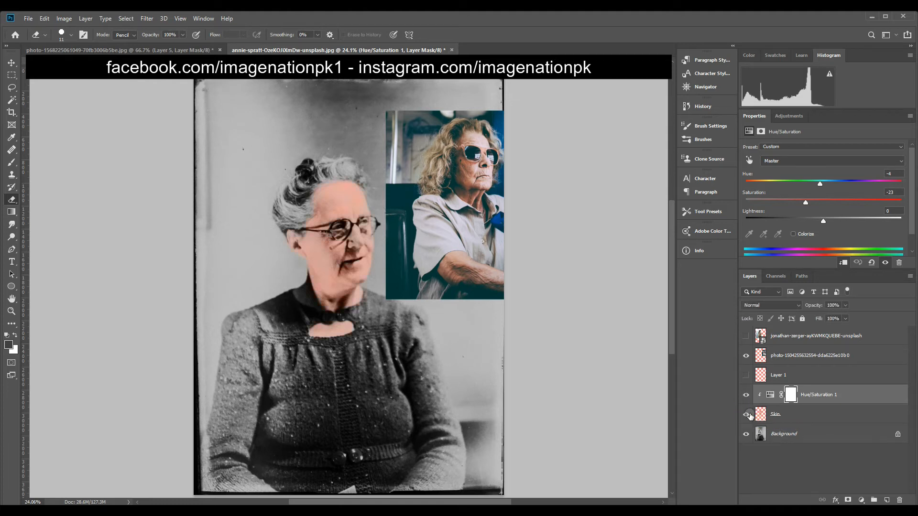
scroll(247, 170, down, 1)
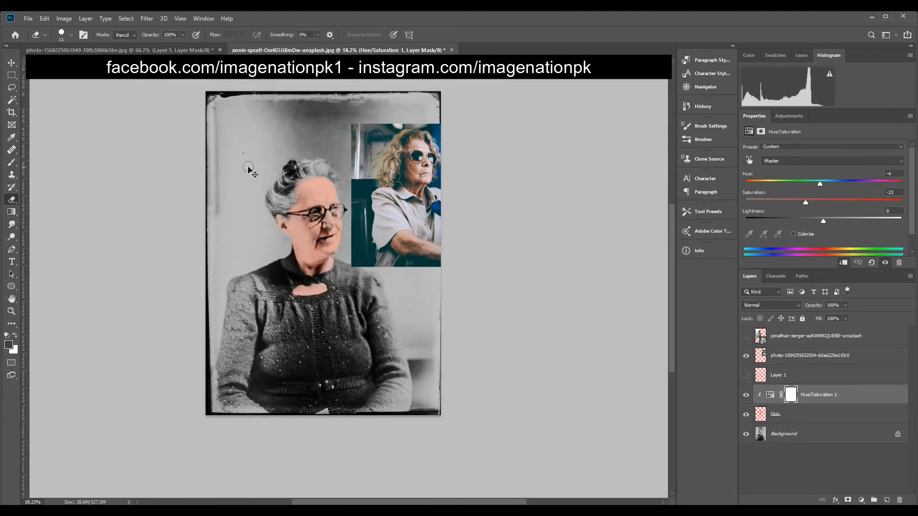
scroll(248, 171, up, 1)
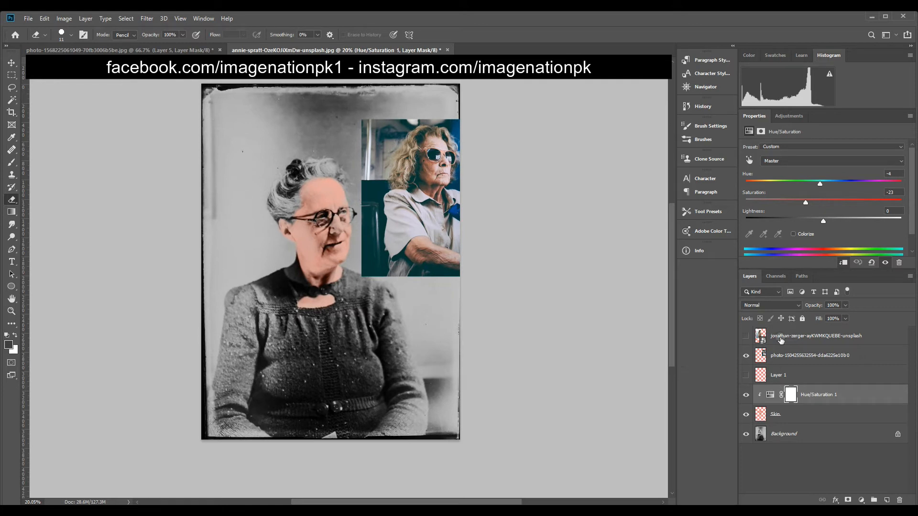
click(747, 356)
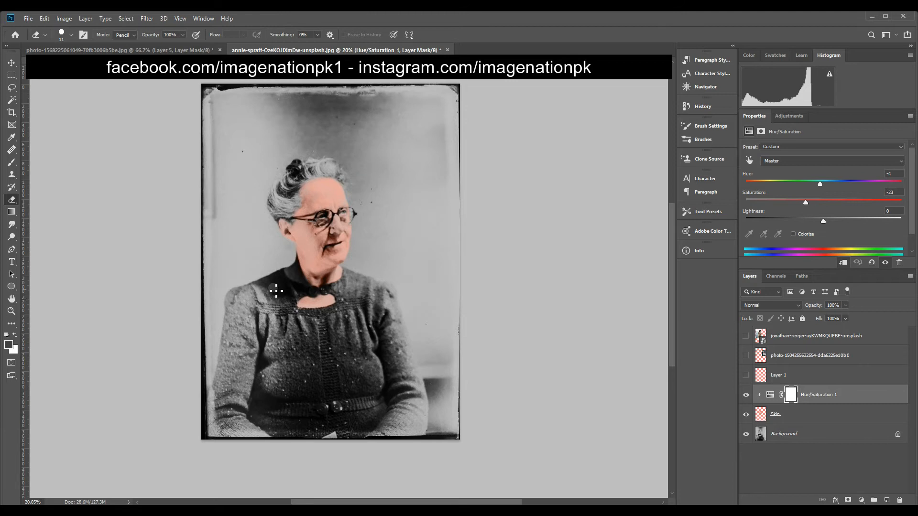
- Paint the skin tone on the Skin layer over the dark shaded area between the neck and the shoulder
scroll(292, 275, up, 19)
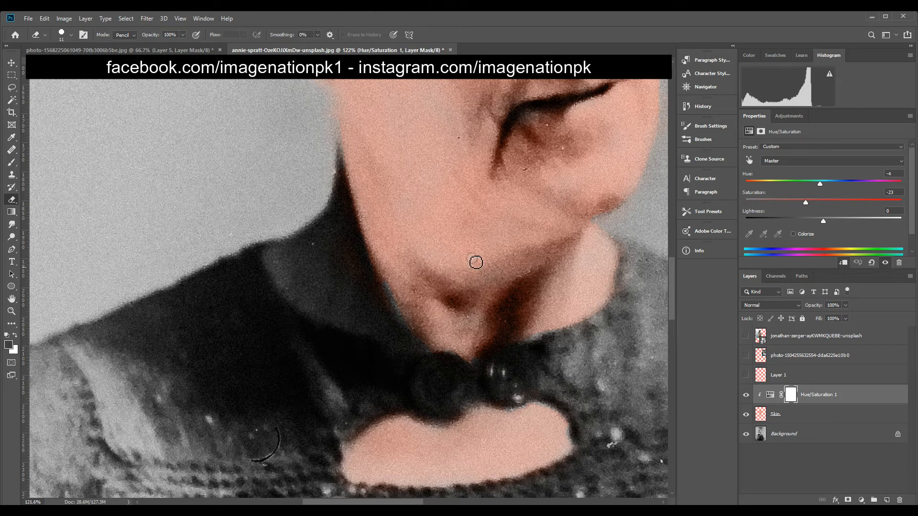
click(770, 416)
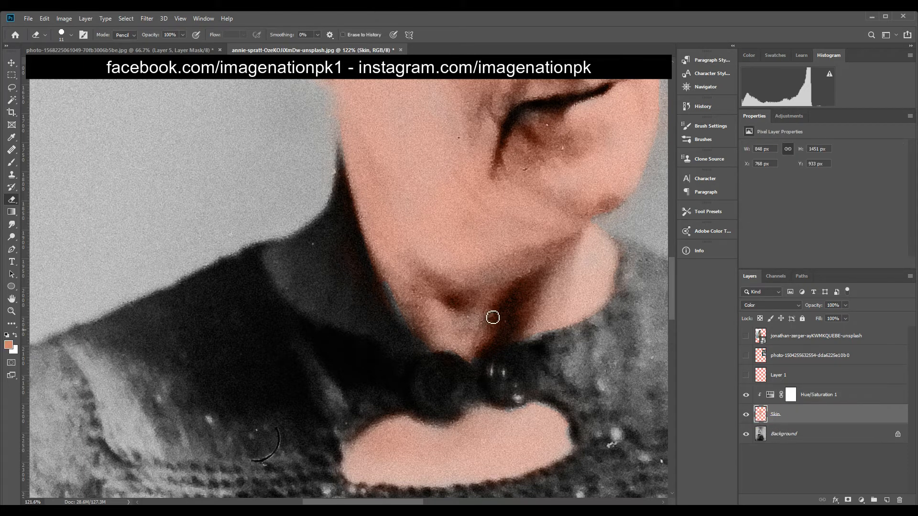
click(11, 162)
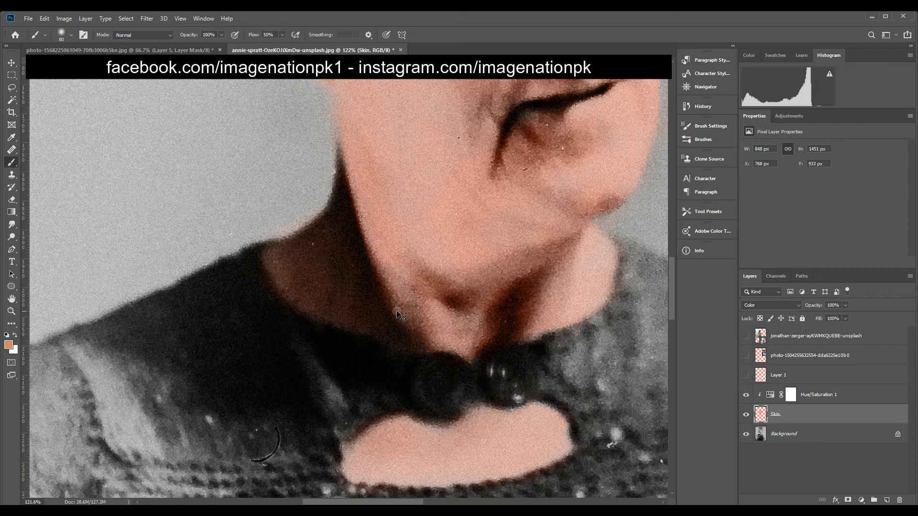
key(ctrl+0)
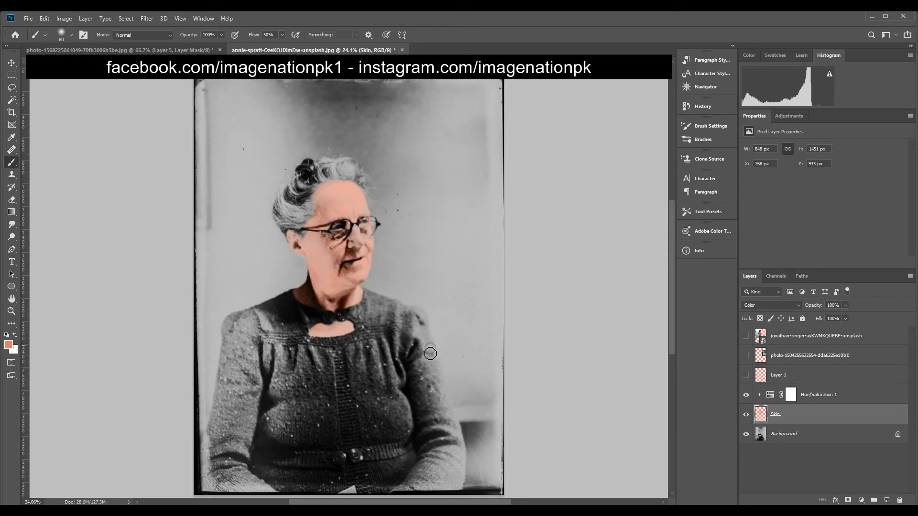
- Create a new layer above the Hue/Saturation adjustment and rename it Sweater
click(824, 393)
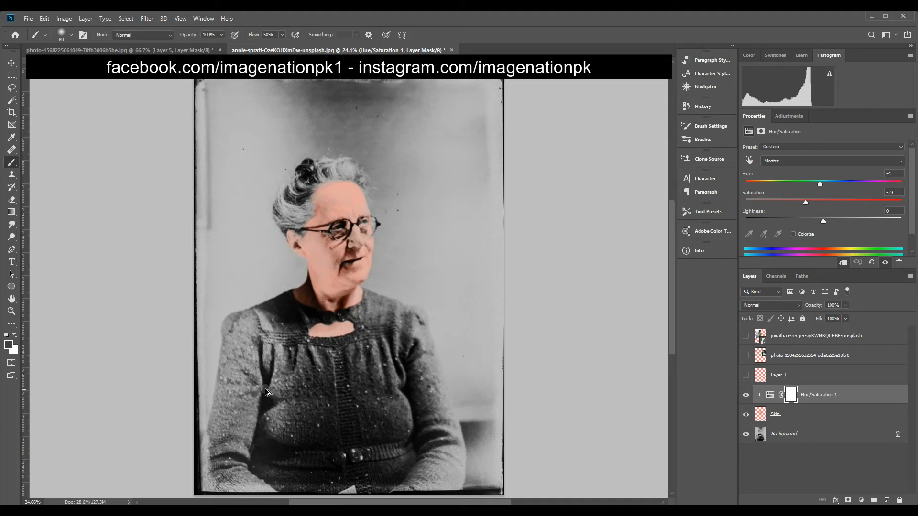
key(ctrl+shift+alt+n)
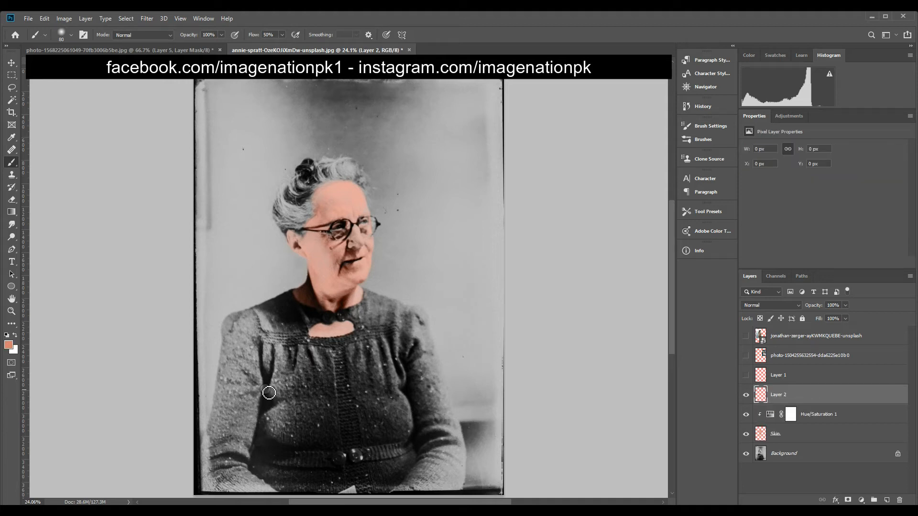
double_click(786, 397)
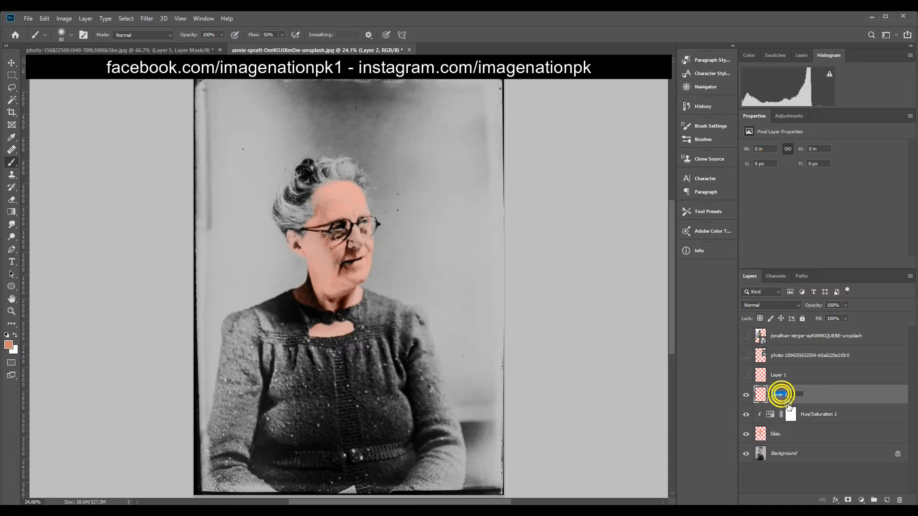
text(Sweater)
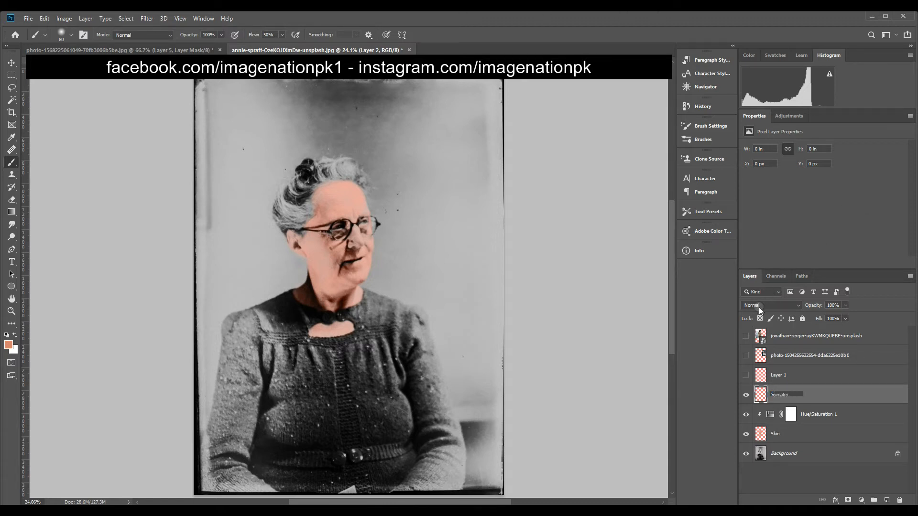
- Show the reference photo layer of the man in the brown sweater and rasterize it
click(779, 336)
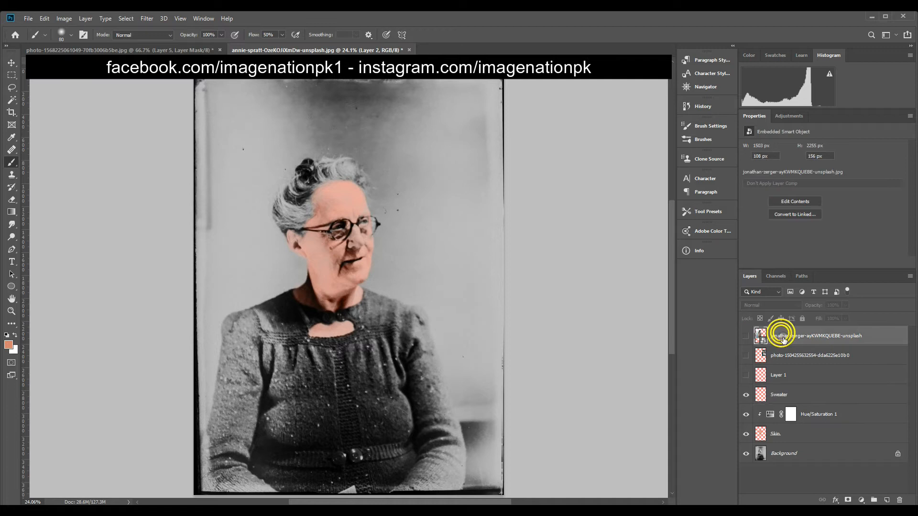
click(747, 335)
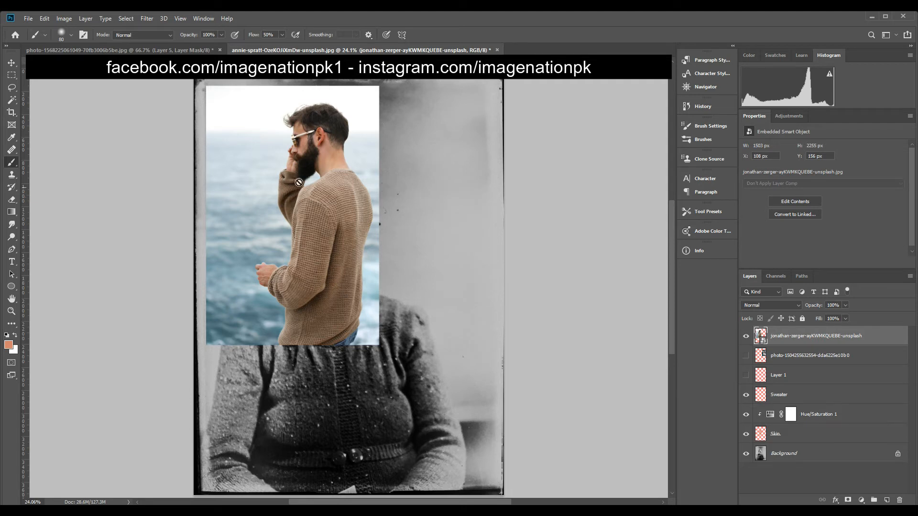
right_click(822, 335)
click(723, 271)
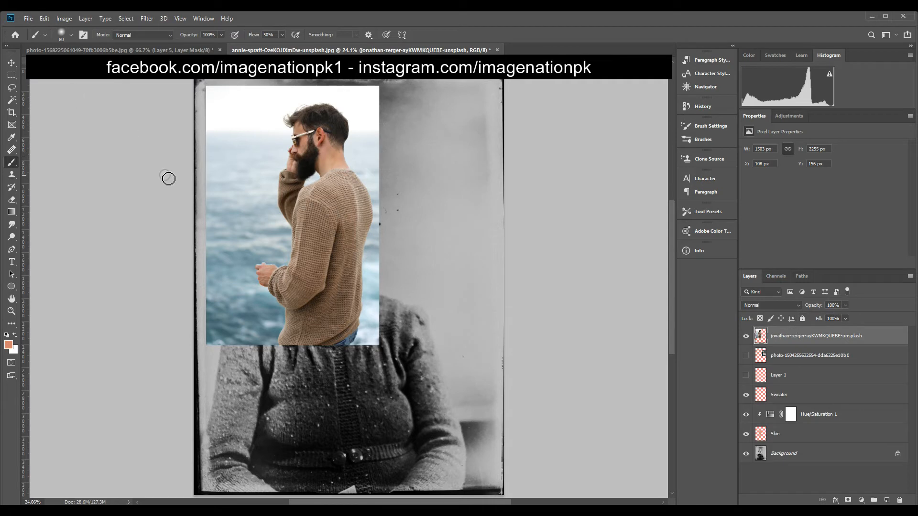
- Move the sweater reference photo into the portrait's upper-left corner, clear of the woman's face and sweater
key(v)
drag(251, 213, 159, 161)
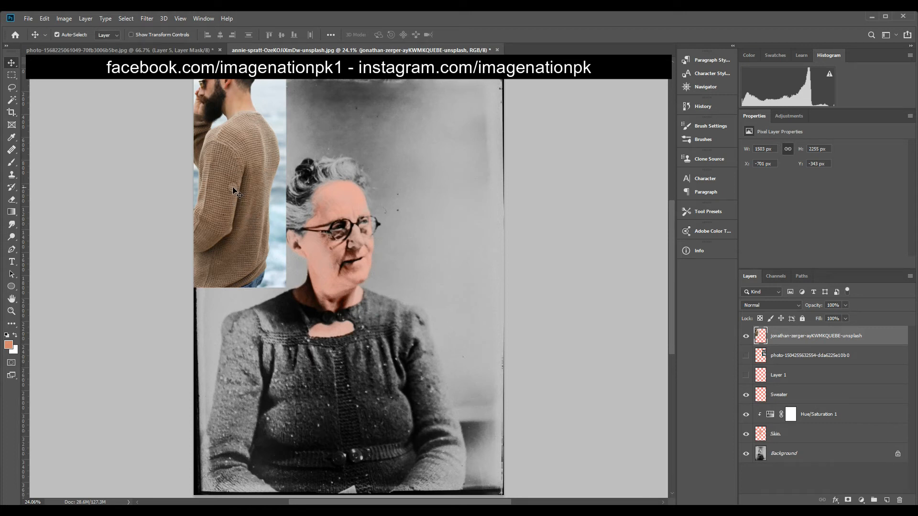
scroll(341, 19, up, 1)
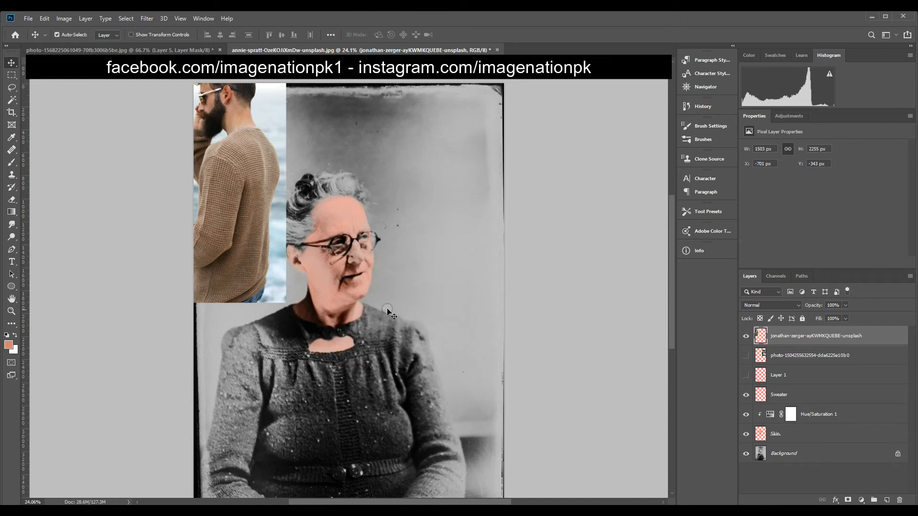
drag(389, 314, 400, 261)
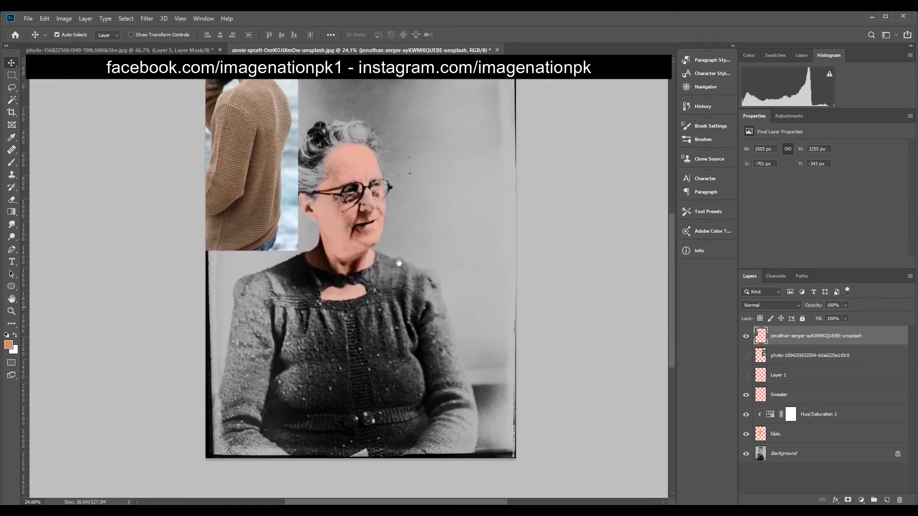
- Select the Sweater layer and sample the brown of the man's sweater as the brush colour
click(796, 397)
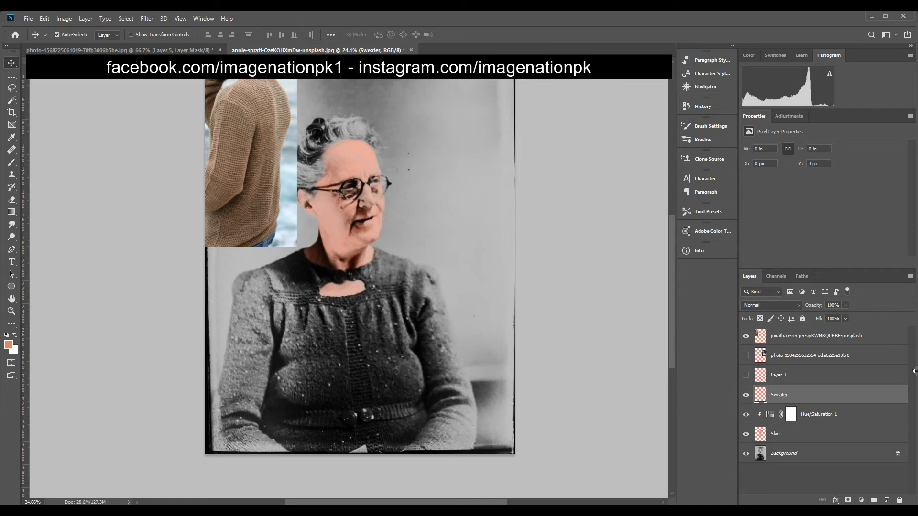
click(11, 165)
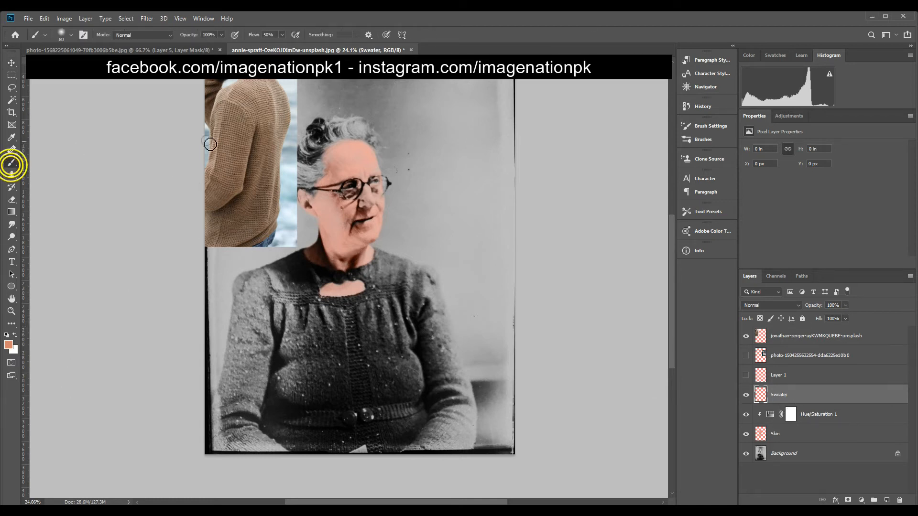
alt+click(253, 155)
alt+click(253, 156)
alt+click(254, 155)
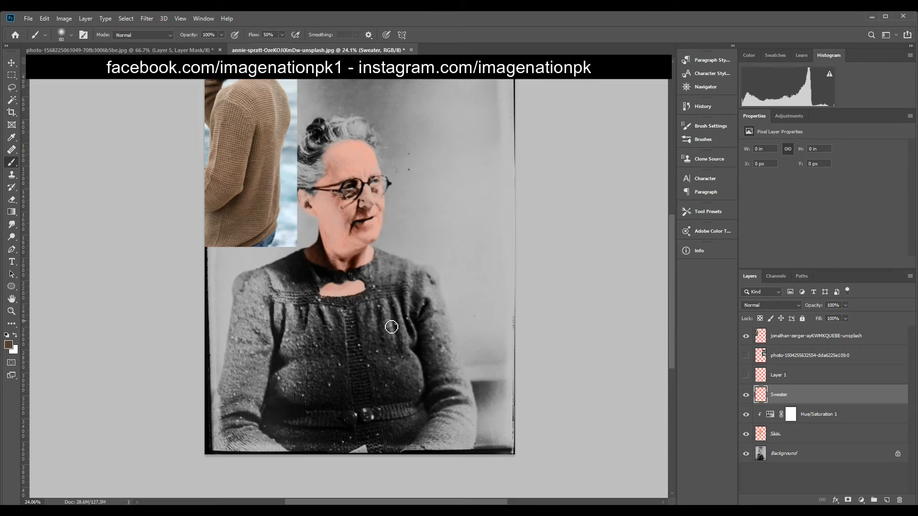
- Enlarge the brush to 500 px and paint the sampled brown over the woman's left-hand sleeve in the image
key(bracketright)
key(bracketright)
key(bracketright)
key(bracketright)
key(bracketright)
key(bracketright)
key(bracketright)
key(bracketright)
key(bracketright)
key(bracketright)
mouse_move(274, 361)
mouse_down()
mouse_move(250, 359)
mouse_move(242, 315)
mouse_move(232, 359)
mouse_move(236, 331)
mouse_move(255, 368)
mouse_up()
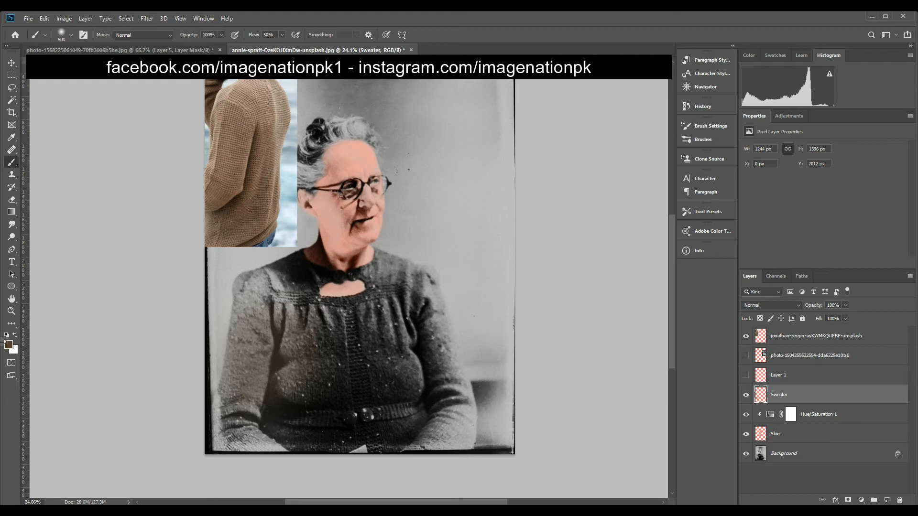
- Change the foreground colour to the more saturated brown #45260f and paint it over the same sleeve
click(9, 345)
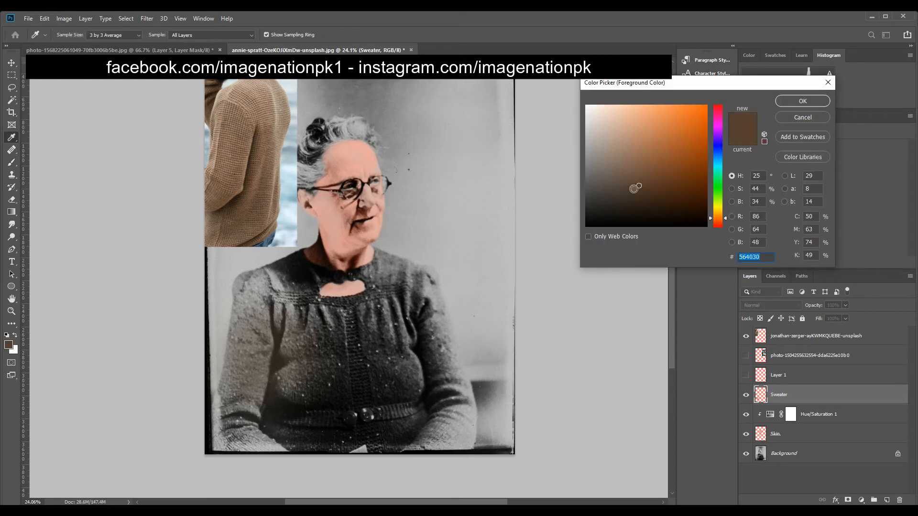
drag(636, 187, 694, 195)
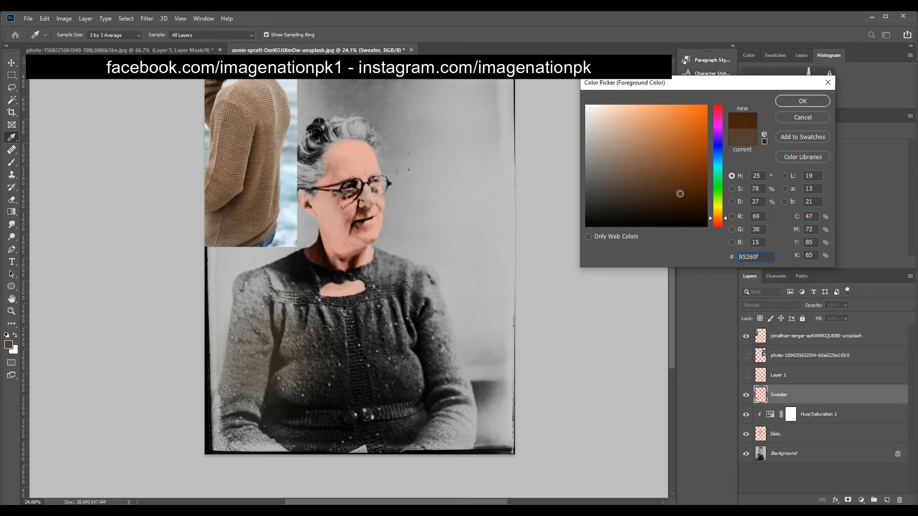
click(802, 101)
key(b)
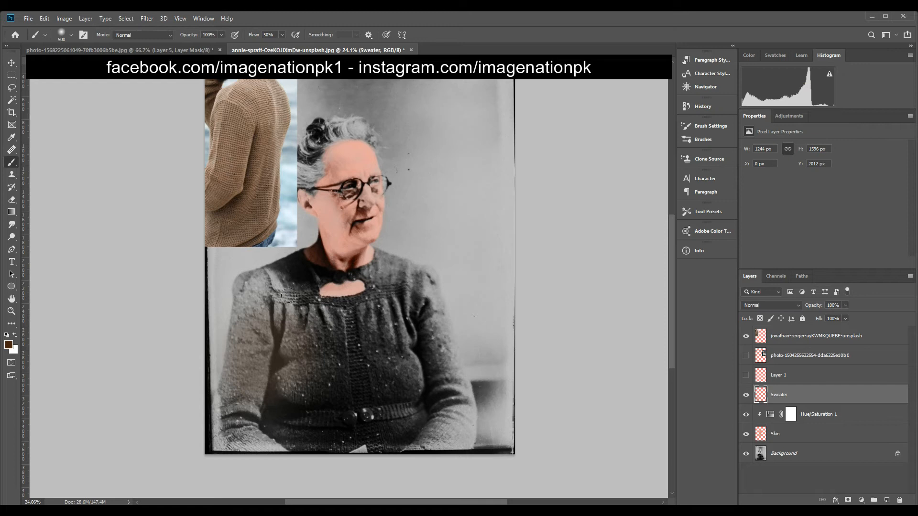
mouse_move(283, 322)
mouse_down()
mouse_move(296, 333)
mouse_move(281, 336)
mouse_move(258, 374)
mouse_up()
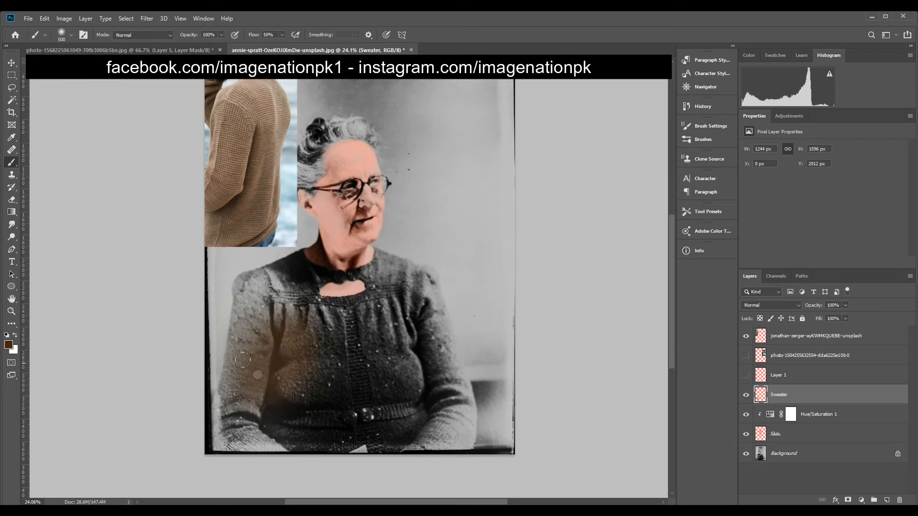
- Set the Sweater layer's blend mode to Color and paint the brown across the whole sweater
click(771, 305)
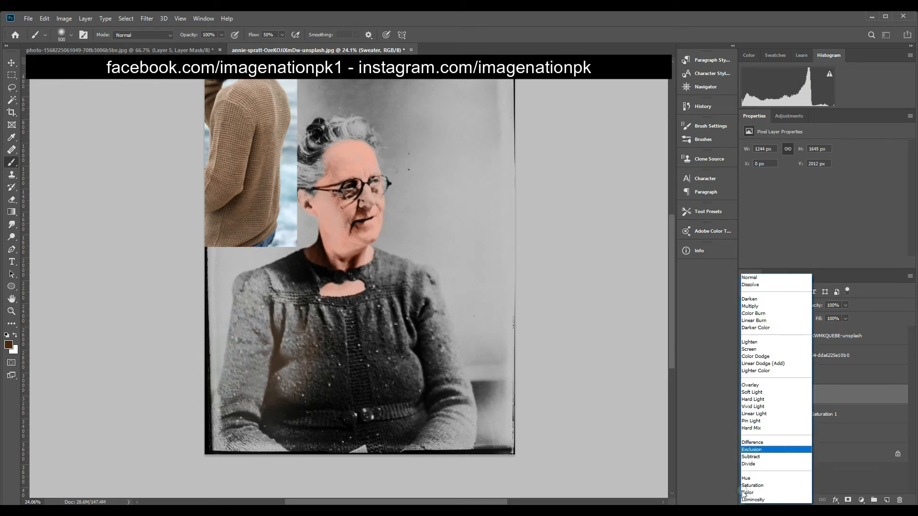
click(757, 493)
mouse_move(266, 358)
mouse_down()
mouse_move(243, 340)
mouse_move(243, 413)
mouse_up()
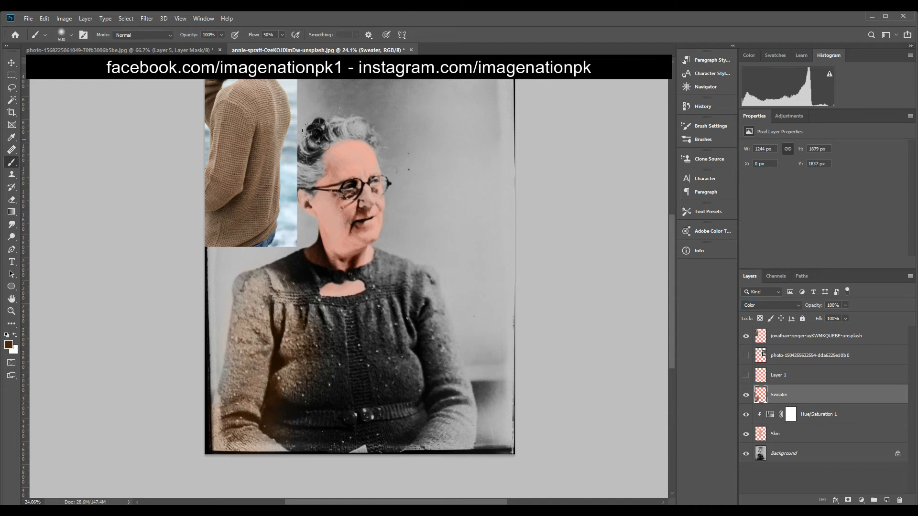
mouse_move(293, 327)
mouse_down()
mouse_move(372, 367)
mouse_move(310, 405)
mouse_move(398, 297)
mouse_up()
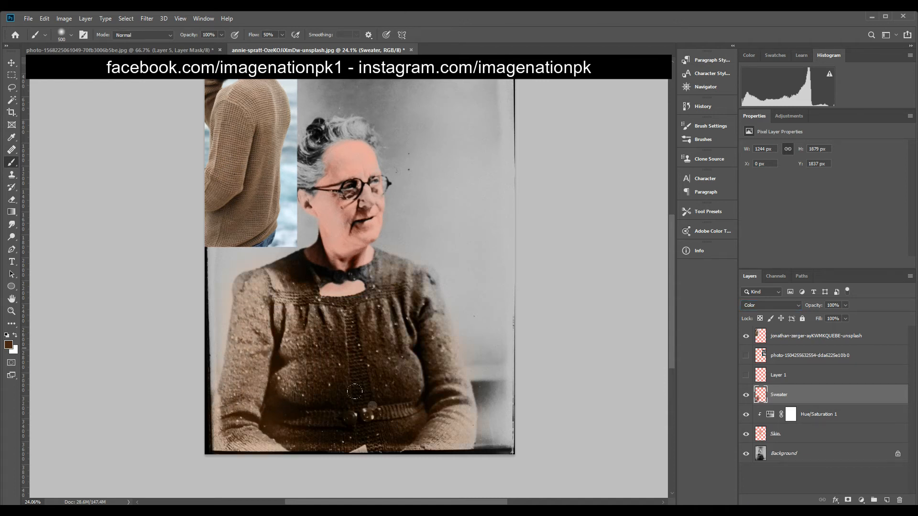
- Reduce the brush to 125 px and paint the brown into the sweater's neckline and shoulders
key(ctrl+plus)
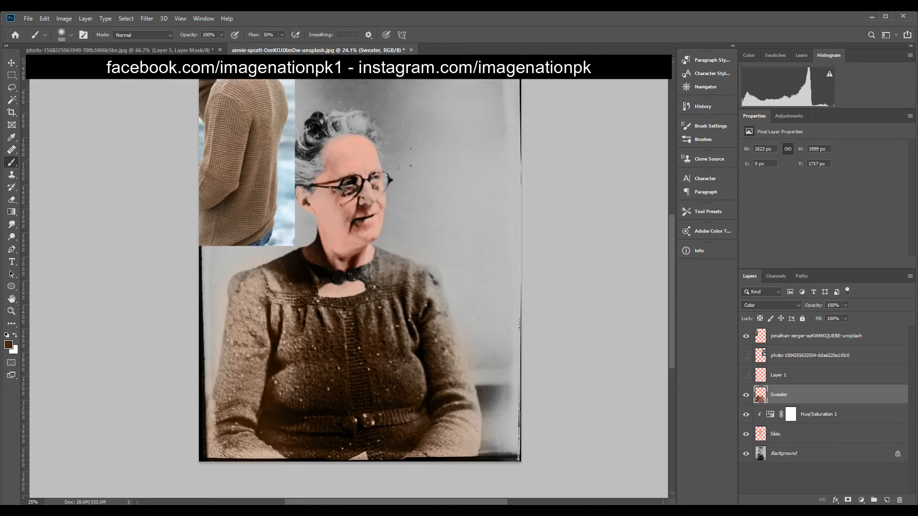
key(ctrl+plus)
key(ctrl+plus)
key(ctrl+plus)
key(ctrl+plus)
key(ctrl+plus)
key(ctrl+plus)
key(ctrl+plus)
key(ctrl+minus)
key(ctrl+minus)
key(ctrl+minus)
key(ctrl+minus)
key(bracketleft)
key(bracketleft)
key(bracketleft)
key(bracketleft)
key(bracketleft)
key(bracketleft)
mouse_move(390, 258)
mouse_down()
mouse_move(493, 274)
mouse_move(568, 330)
mouse_up()
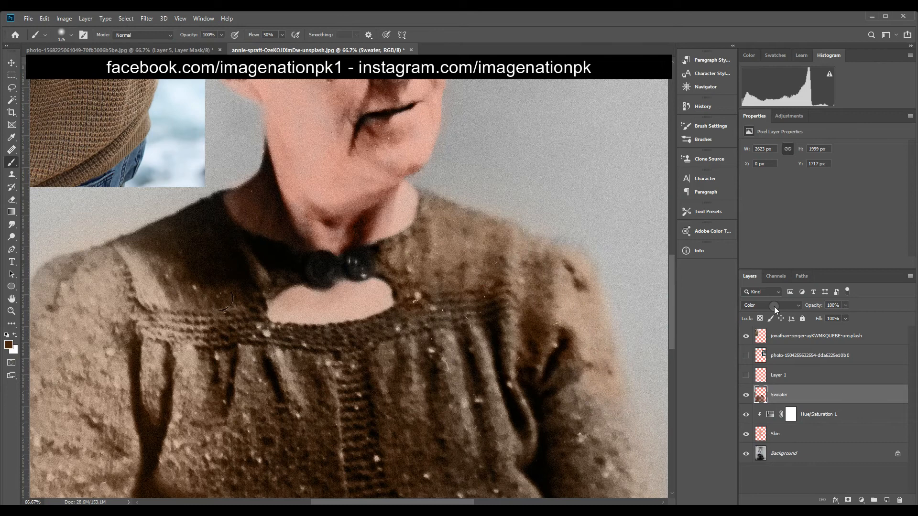
drag(90, 349, 228, 172)
drag(424, 347, 160, 324)
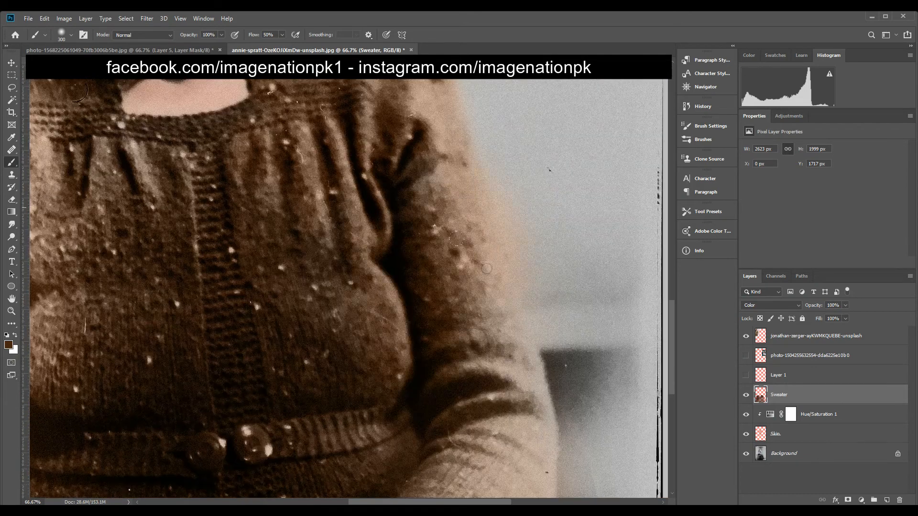
- Paint the brown over the remaining uncoloured parts of the sleeves and the sweater's lower body
drag(480, 382, 504, 203)
drag(187, 317, 458, 428)
drag(313, 119, 261, 359)
scroll(463, 306, down, 8)
drag(647, 356, 551, 254)
- Erase the brown that spills onto the background along the outer edges of the sleeves and shoulders
click(11, 200)
scroll(478, 239, up, 6)
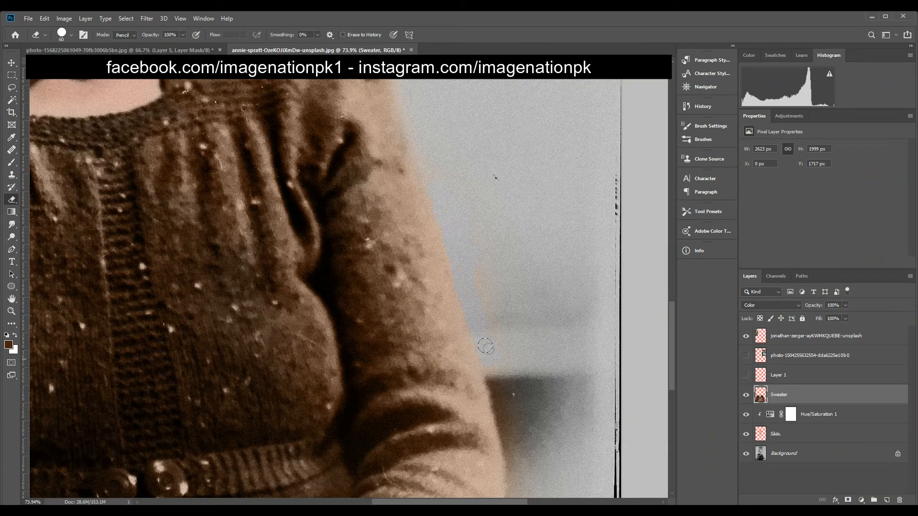
scroll(511, 379, down, 4)
scroll(463, 180, up, 7)
scroll(375, 165, down, 5)
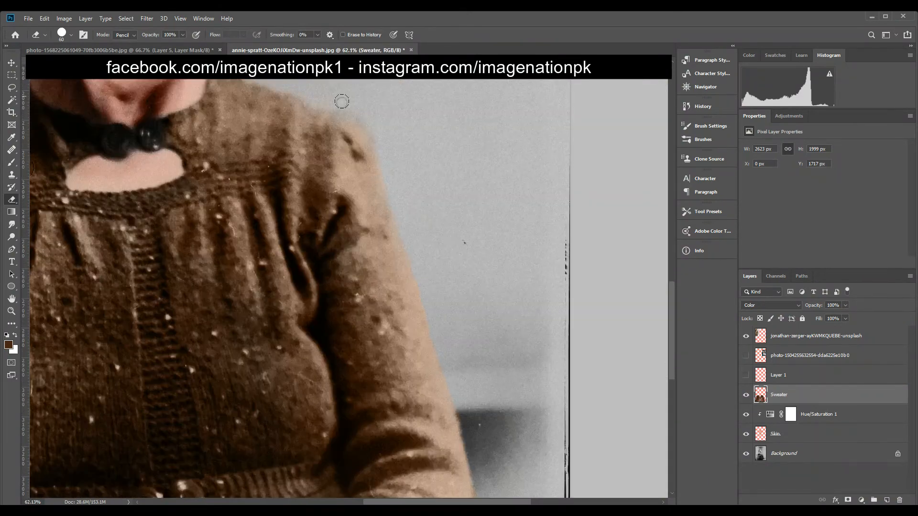
scroll(579, 243, down, 8)
scroll(239, 172, up, 11)
mouse_move(440, 130)
mouse_down()
mouse_move(228, 209)
mouse_move(181, 358)
mouse_up()
mouse_move(181, 359)
mouse_down()
mouse_move(287, 181)
mouse_move(264, 399)
mouse_move(217, 213)
mouse_move(221, 221)
mouse_move(200, 188)
mouse_move(195, 300)
mouse_up()
scroll(238, 205, down, 3)
scroll(392, 229, up, 6)
- Fill in the missed spots along the sweater's sleeves and lower edge with the brown brush
click(11, 162)
drag(290, 449, 323, 239)
drag(224, 388, 145, 118)
drag(640, 143, 95, 272)
drag(655, 209, 229, 225)
- Erase the leftover brown on the background beside the lower sleeve and check the sweater's edges
key(e)
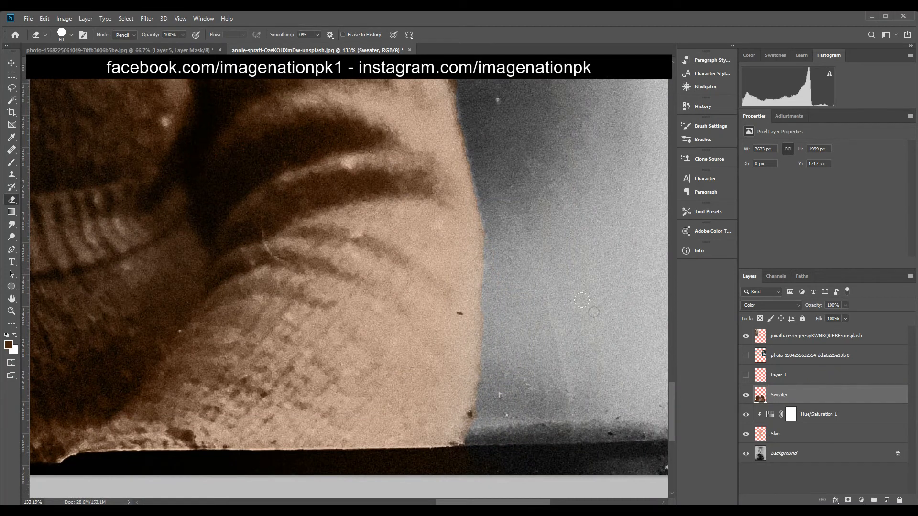
scroll(580, 363, down, 5)
scroll(538, 130, up, 7)
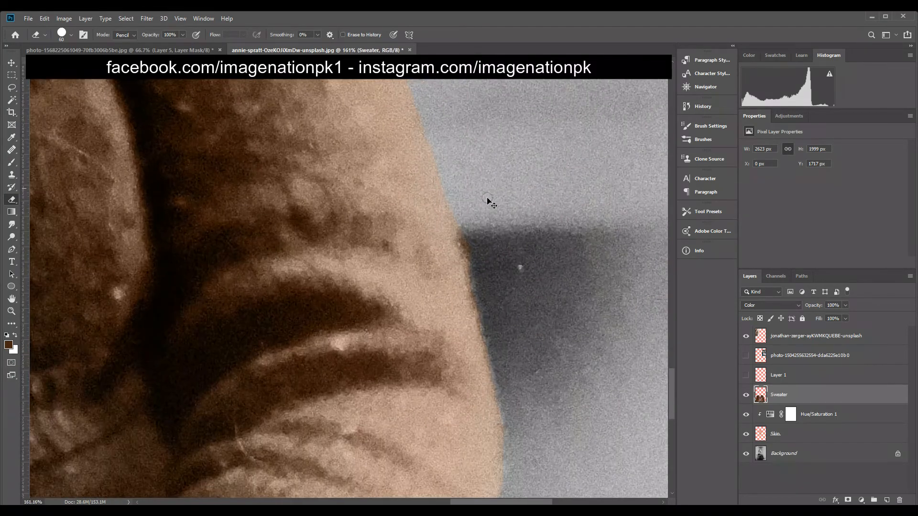
mouse_move(455, 218)
mouse_down()
mouse_move(471, 204)
mouse_move(474, 250)
mouse_up()
scroll(477, 150, down, 8)
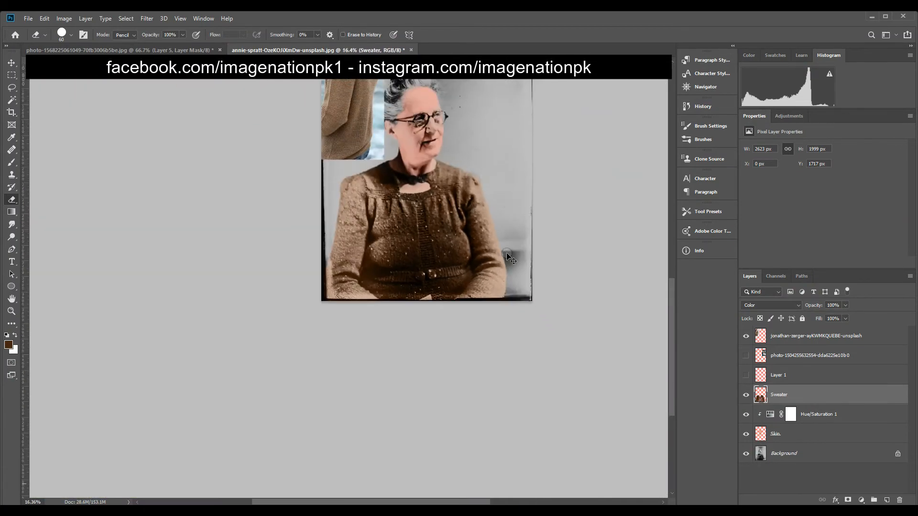
scroll(492, 201, up, 8)
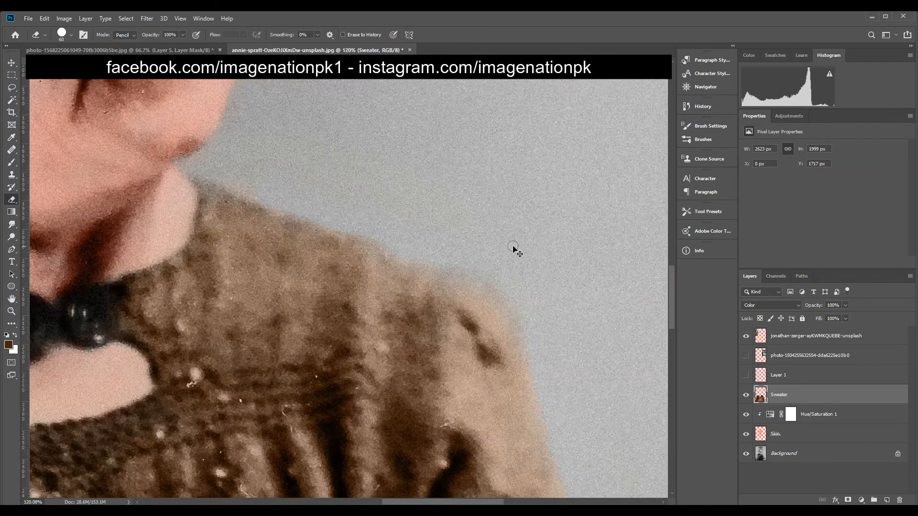
scroll(514, 248, down, 4)
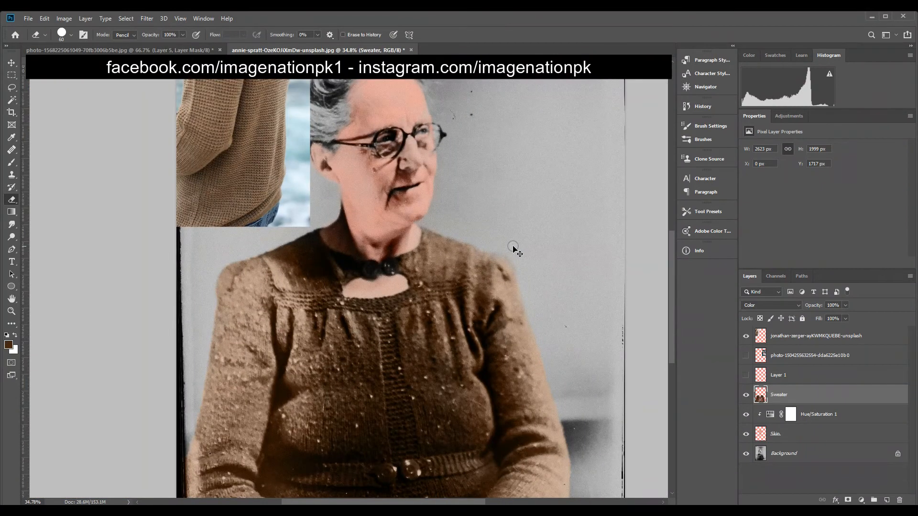
scroll(514, 248, down, 1)
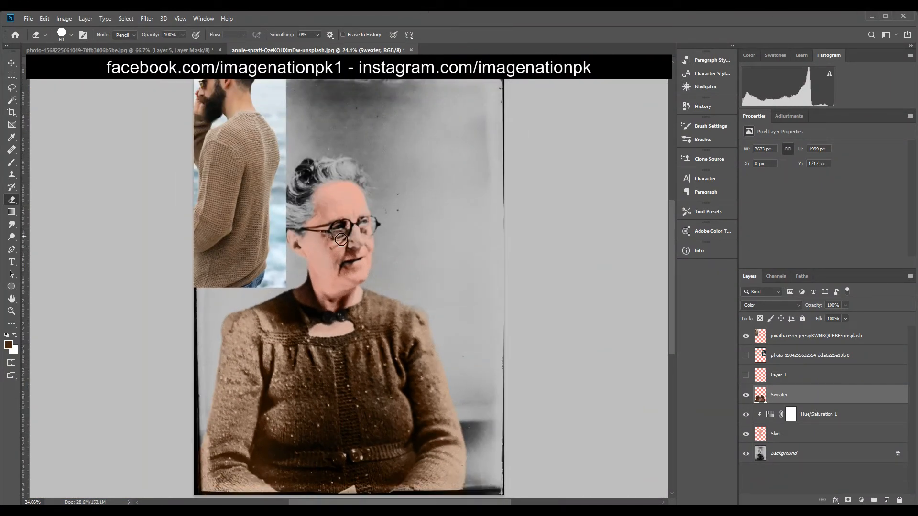
- Hide the sweater reference photo and add a Hue/Saturation adjustment clipped to the Sweater layer
click(746, 338)
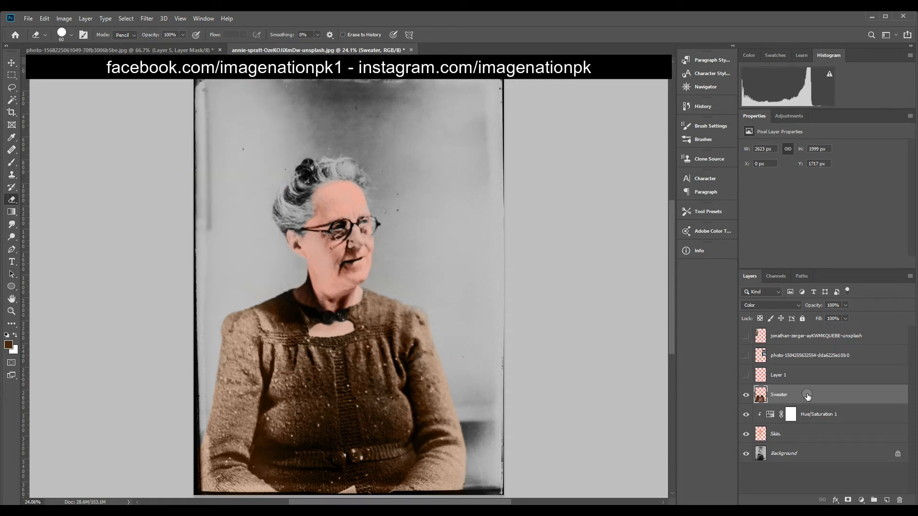
click(788, 116)
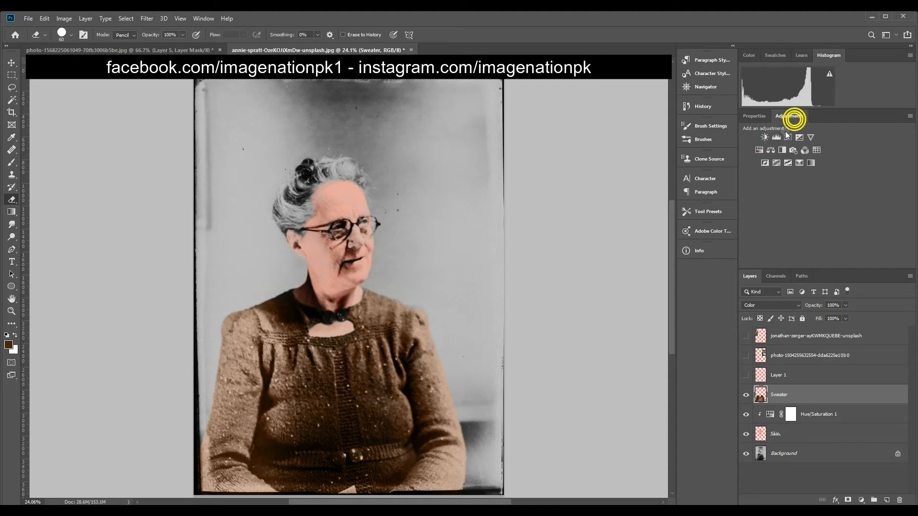
click(756, 151)
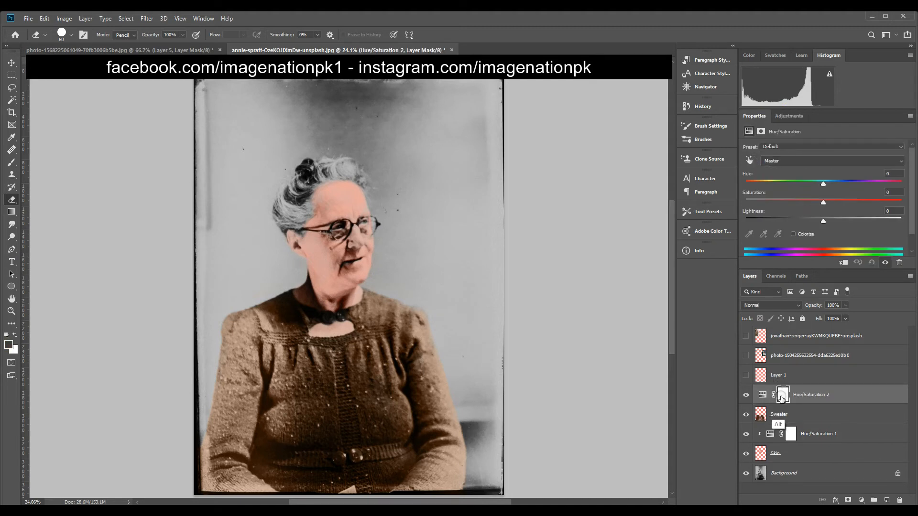
alt+click(808, 402)
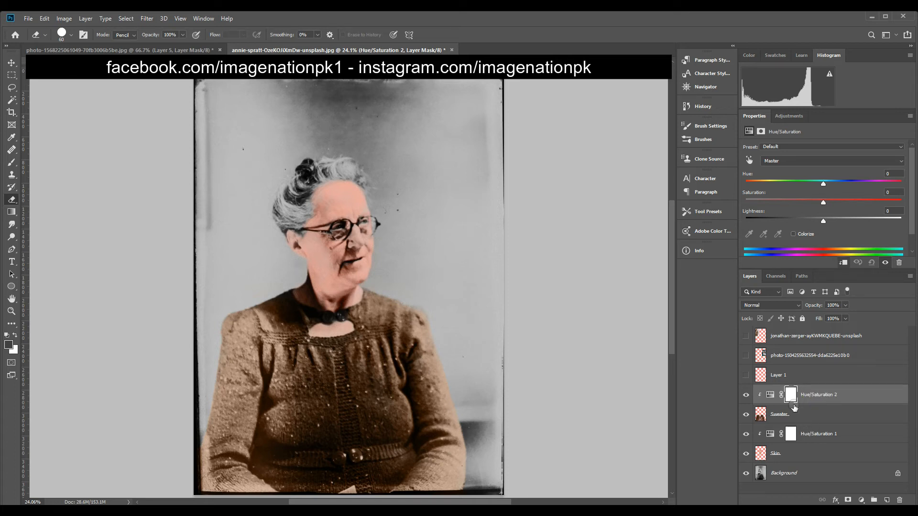
- Set the sweater adjustment's hue to -23 and saturation to +26
click(770, 395)
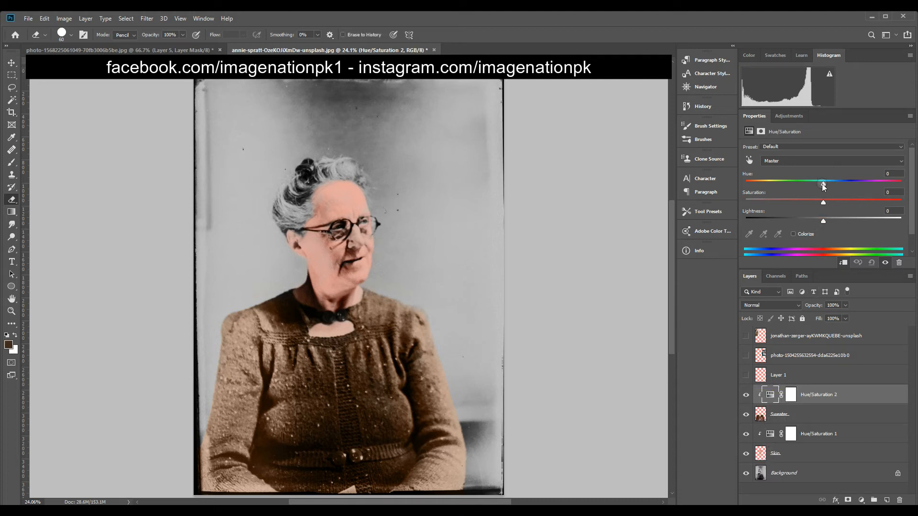
drag(824, 183, 793, 206)
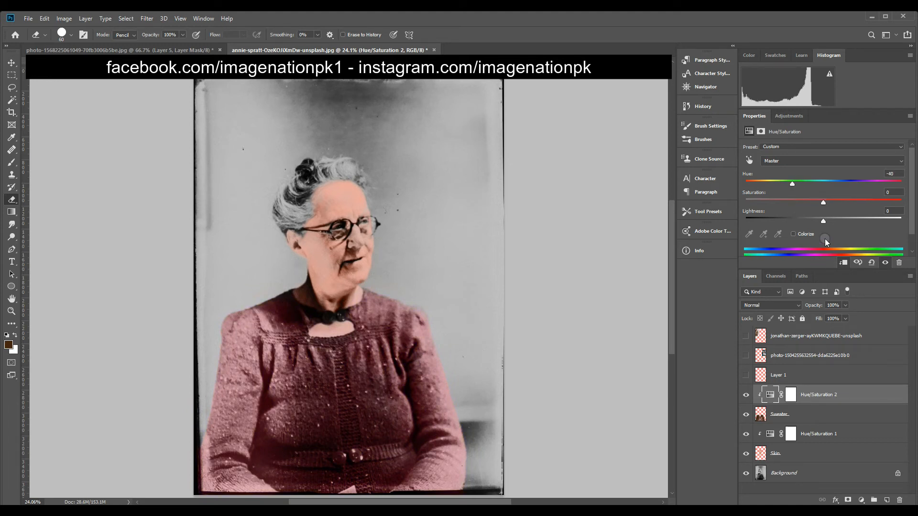
drag(824, 203, 845, 206)
mouse_move(792, 183)
mouse_down()
mouse_move(776, 184)
mouse_move(834, 193)
mouse_move(804, 196)
mouse_up()
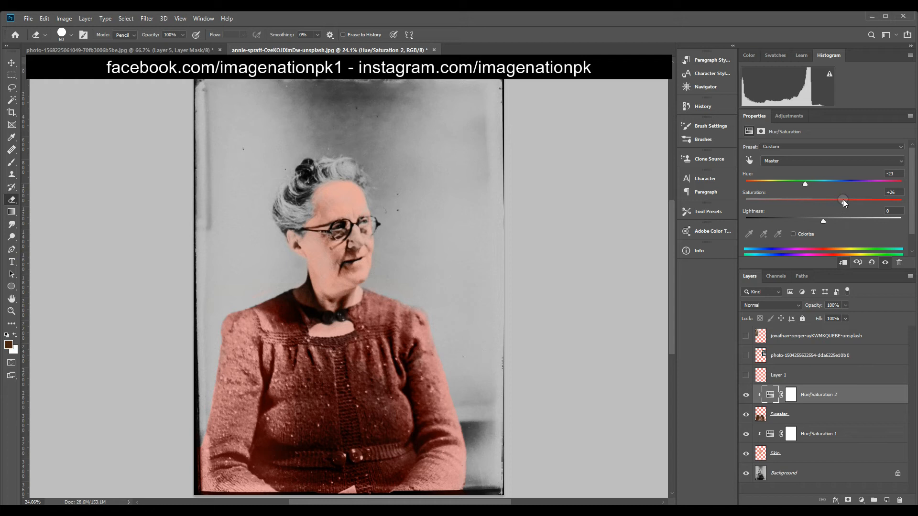
- Fine-tune the saturation of the sweater's Hue/Saturation adjustment and toggle the Sweater layer to compare the color
click(878, 204)
click(852, 202)
click(747, 414)
click(746, 413)
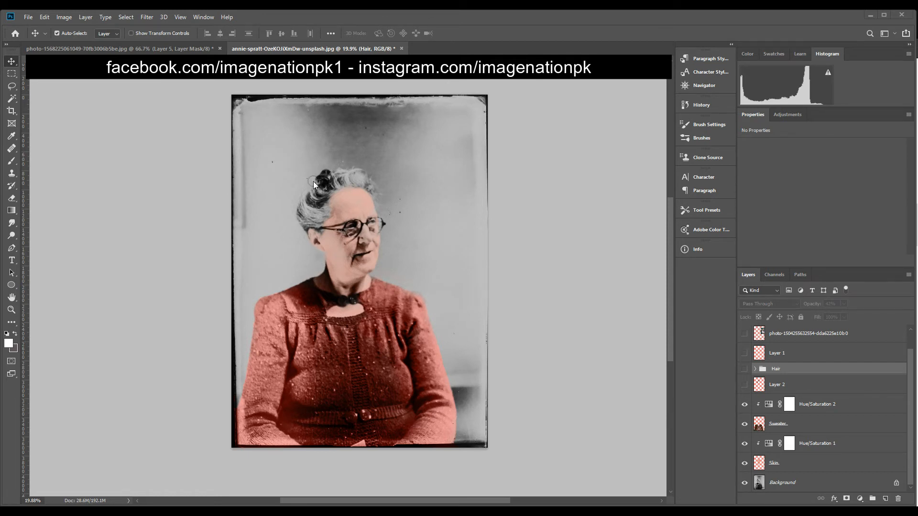
- Zoom in on the hair, then expand the Hair group and make it visible
scroll(313, 182, up, 3)
scroll(368, 169, up, 2)
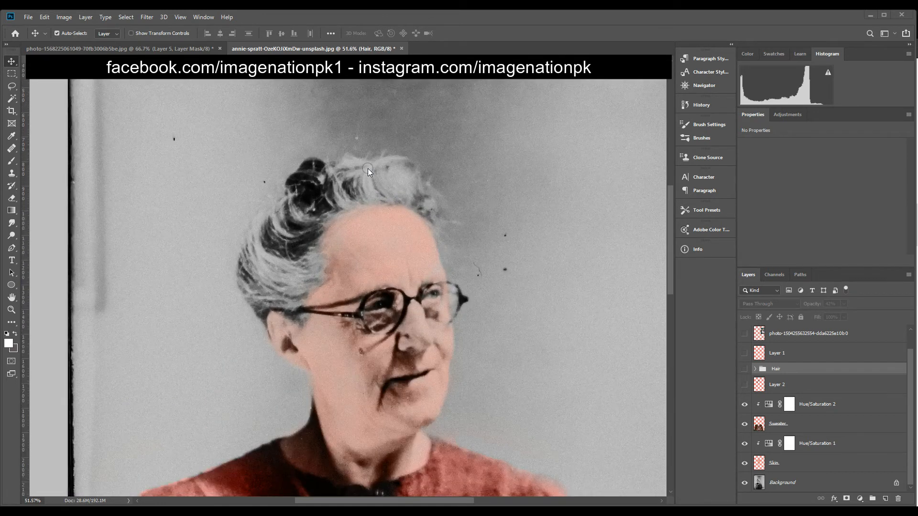
scroll(300, 169, up, 2)
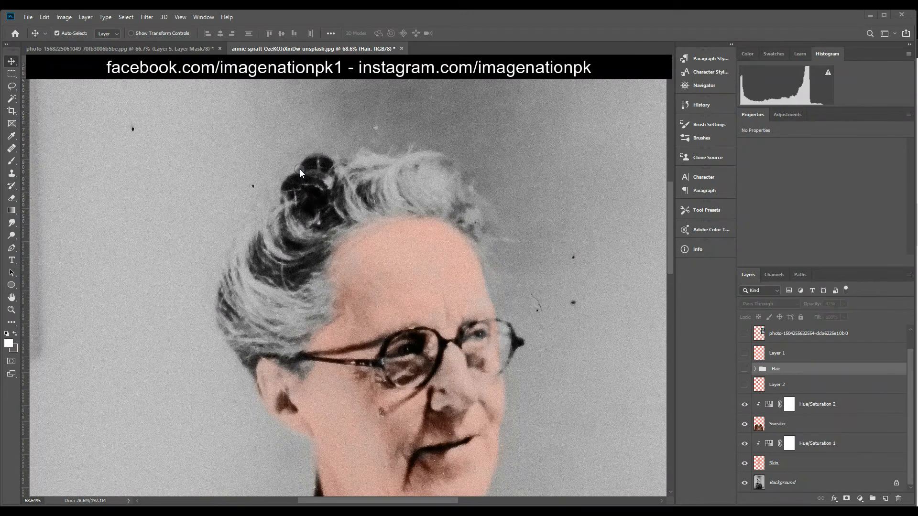
scroll(332, 175, up, 1)
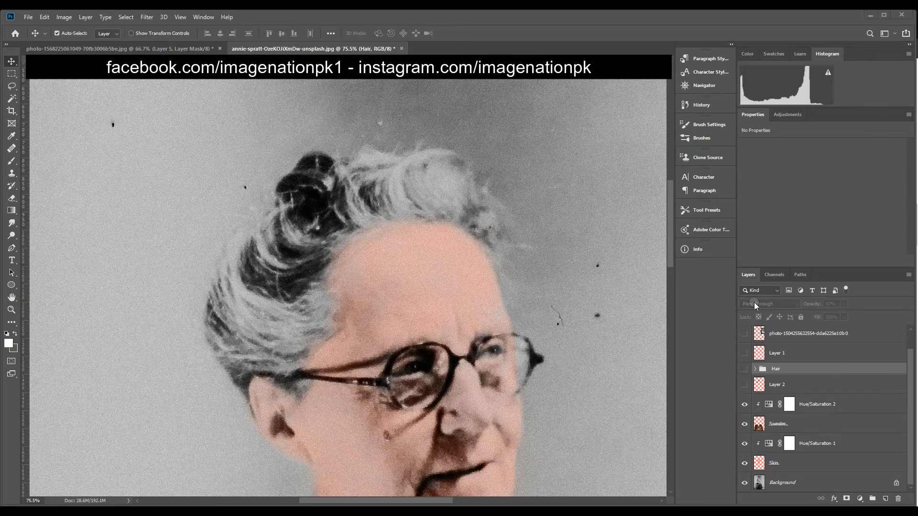
click(755, 368)
click(744, 368)
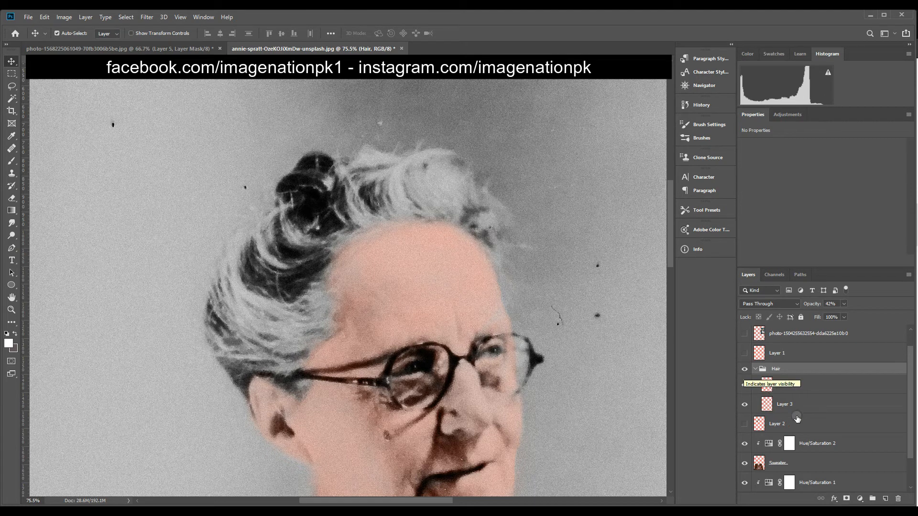
- Inspect the blend modes and opacities of Layer 3 and Layer 4 in the Hair group, loading each layer's painted area as a selection
click(785, 407)
click(783, 386)
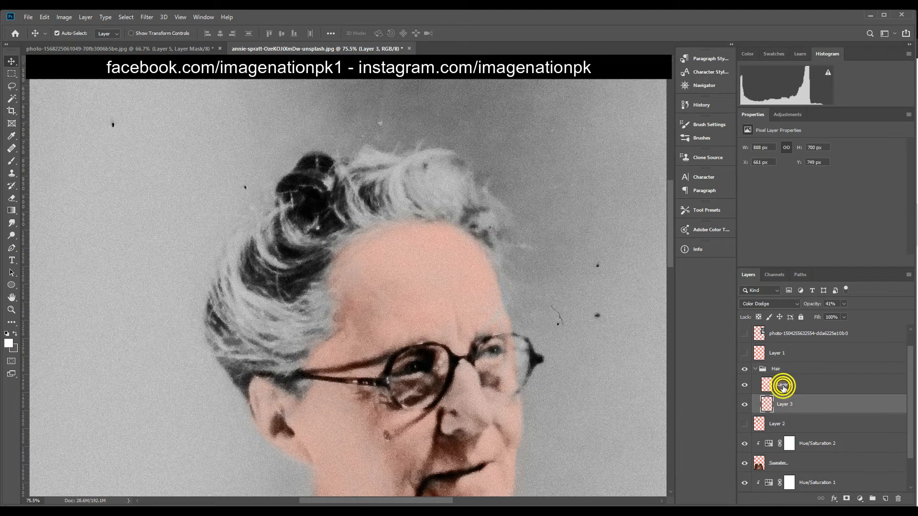
click(793, 407)
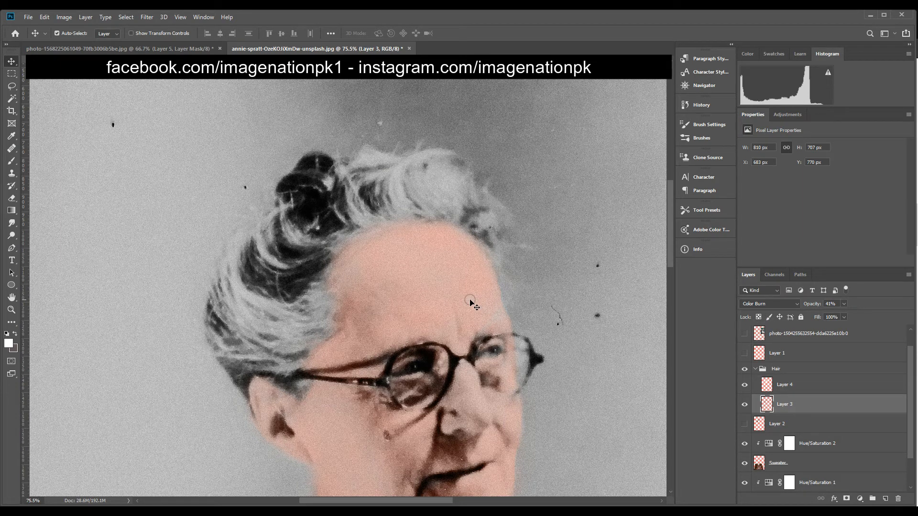
click(783, 386)
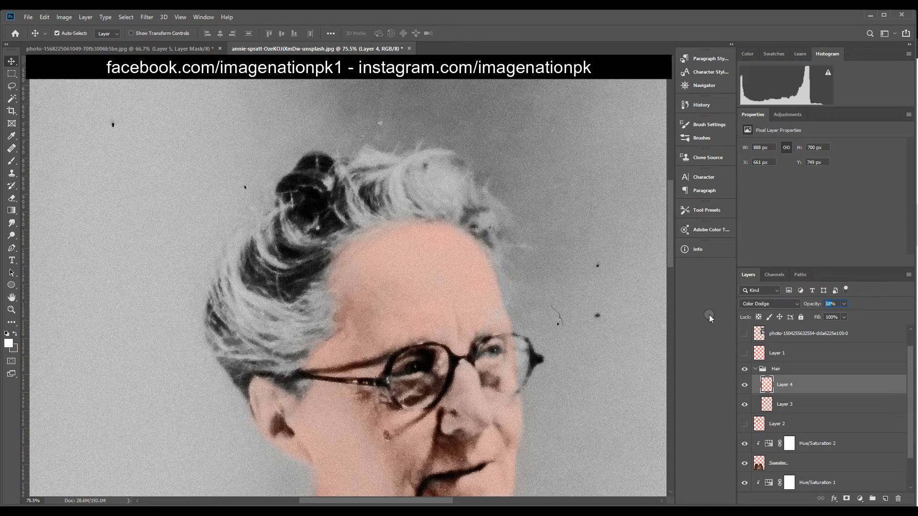
ctrl+click(767, 385)
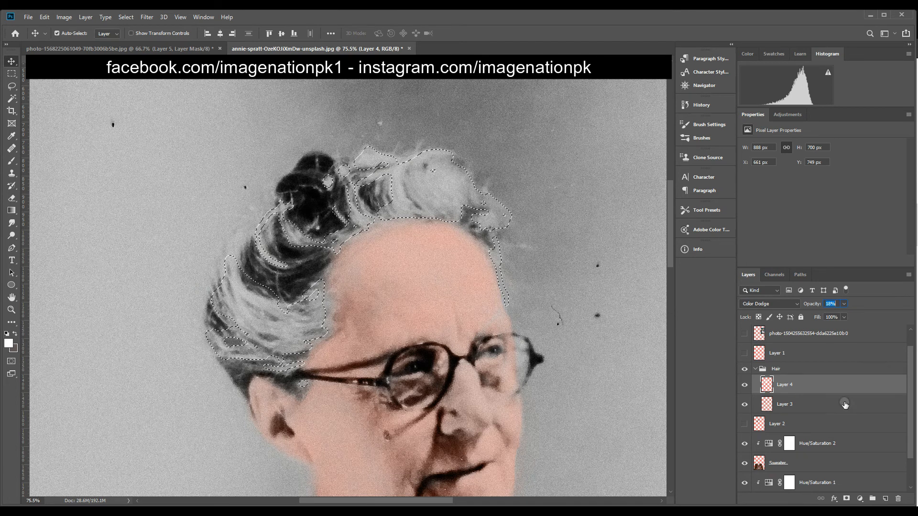
click(792, 403)
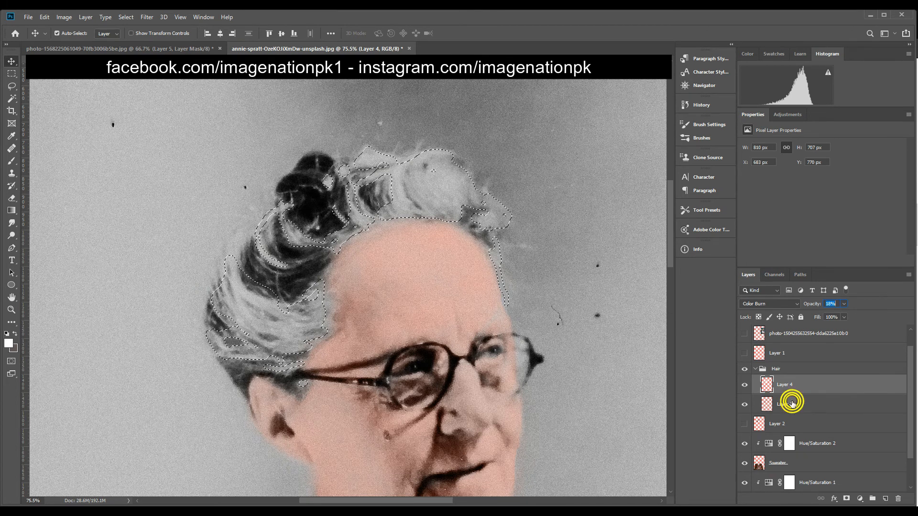
ctrl+click(766, 407)
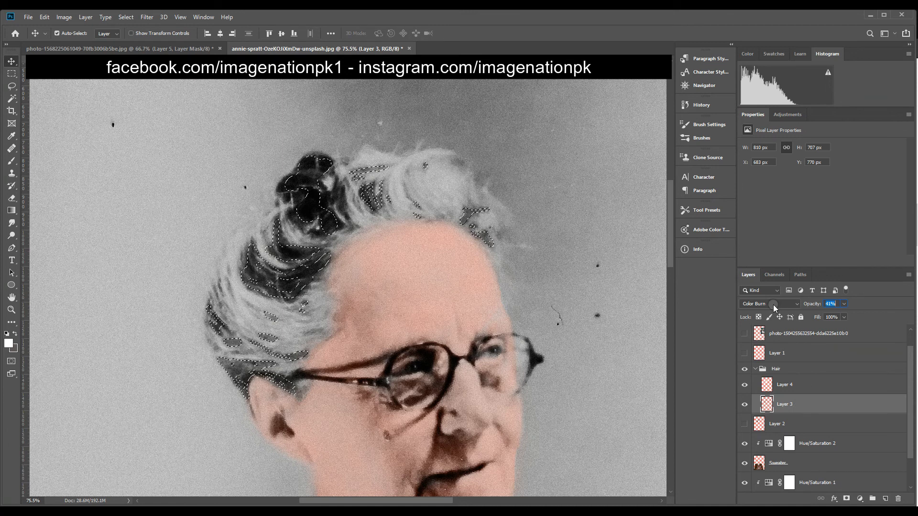
- Toggle the Hair group's visibility, collapse the group, clear the hair selection and fit the portrait to the view
click(746, 369)
click(745, 369)
click(755, 369)
key(ctrl)
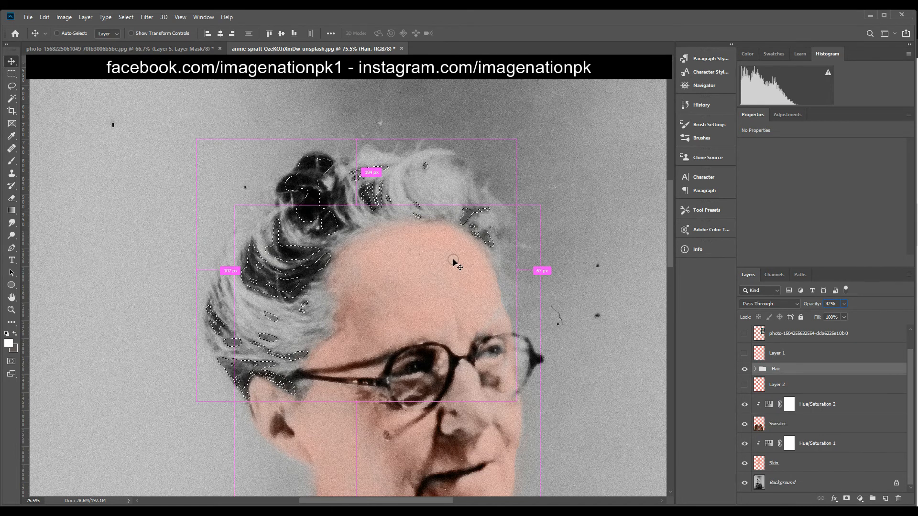
key(ctrl)
key(ctrl+0)
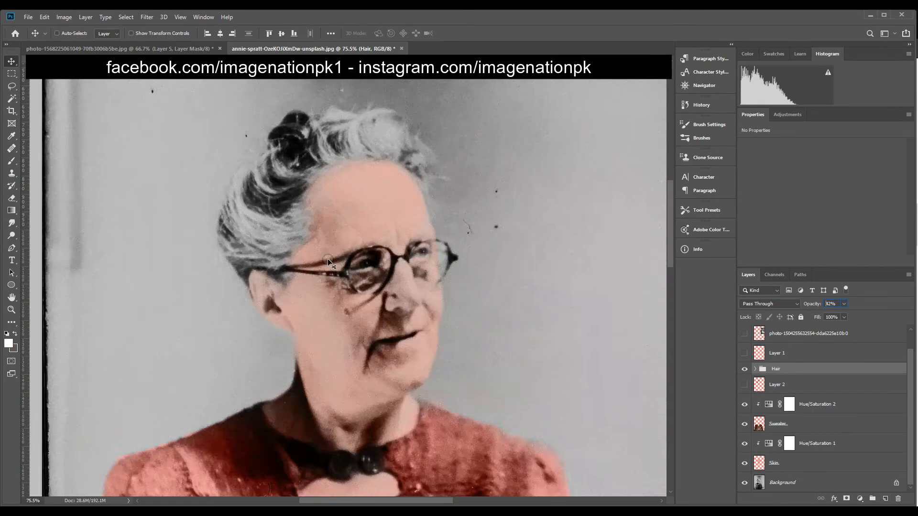
key(ctrl+d)
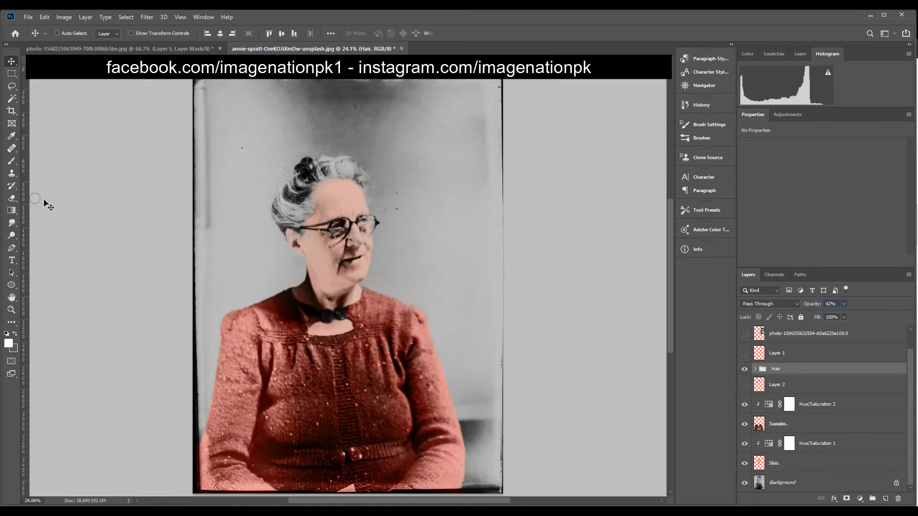
- Compare the portrait with and without the Hair group and check the group's opacity
click(744, 369)
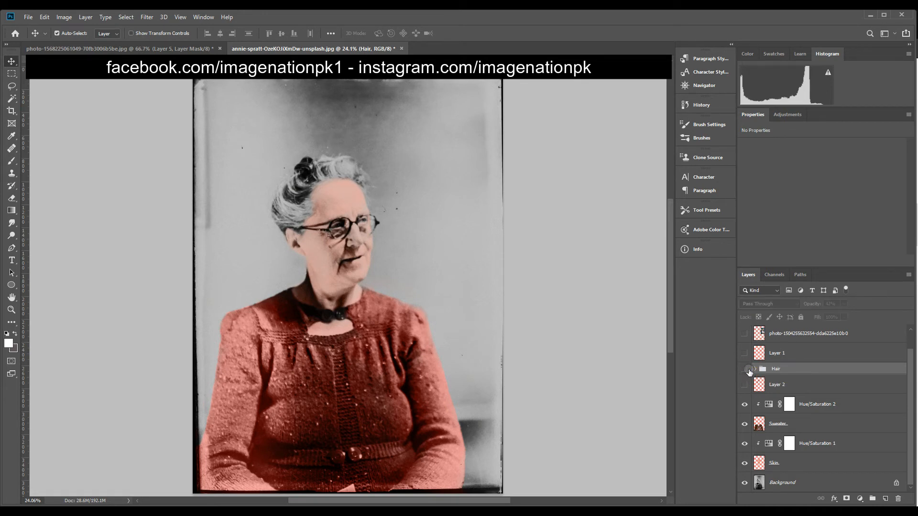
click(748, 369)
click(748, 369)
click(748, 369)
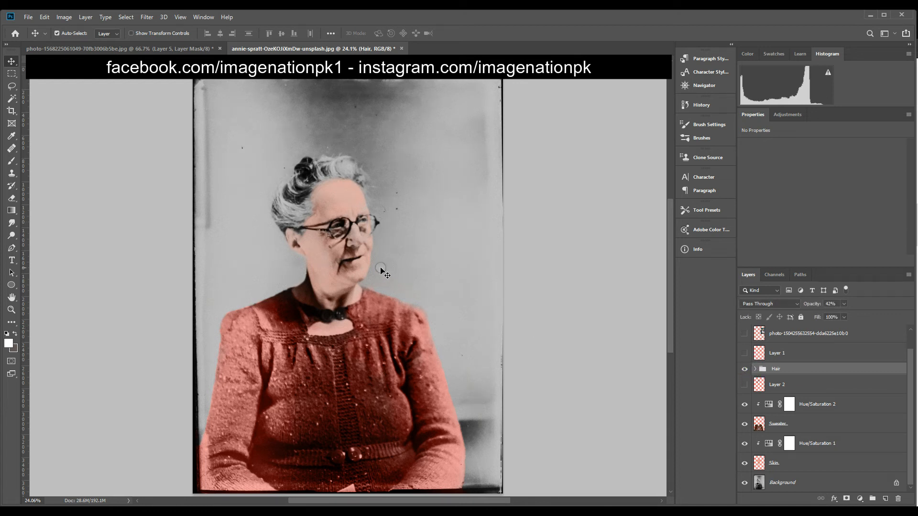
click(748, 370)
click(748, 370)
click(846, 304)
click(386, 276)
- Move Layer 2 above Layer 1, group both with the two reference photo layers, and name the group Extras
click(812, 374)
click(791, 384)
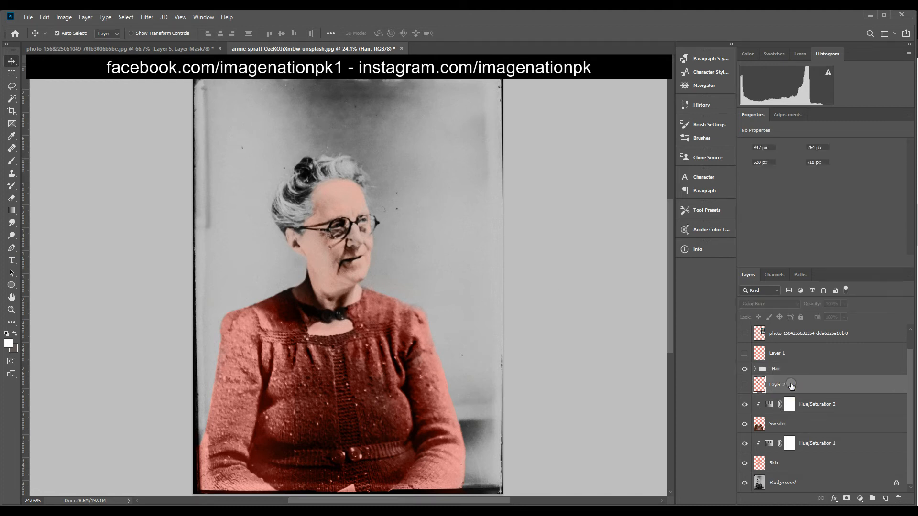
drag(786, 385, 789, 359)
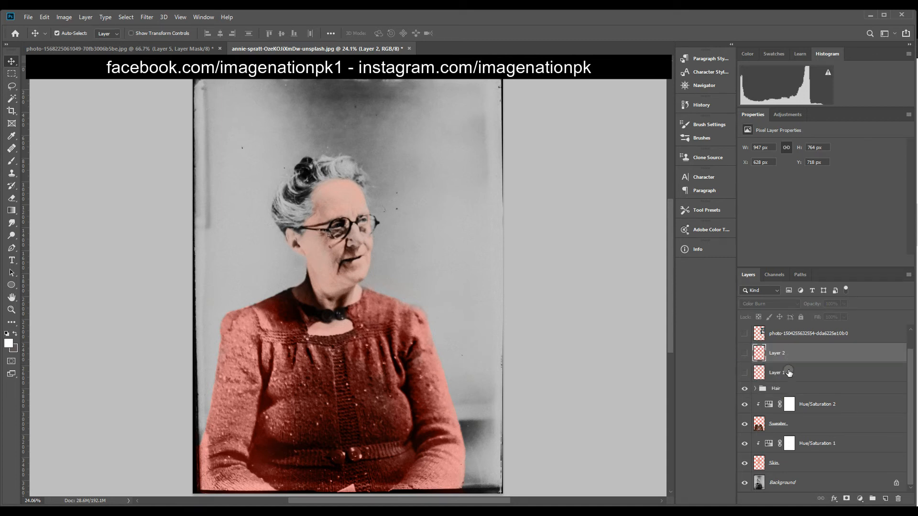
scroll(788, 373, up, 1)
shift+click(781, 337)
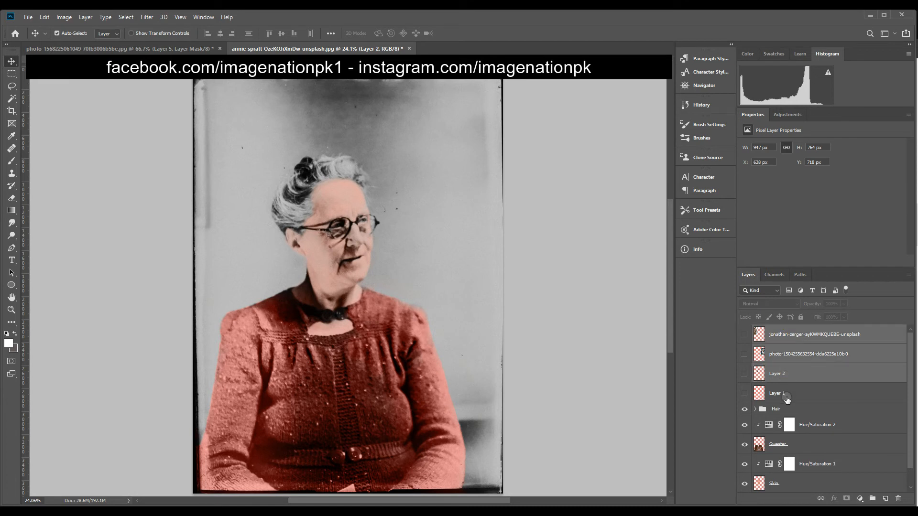
click(784, 396)
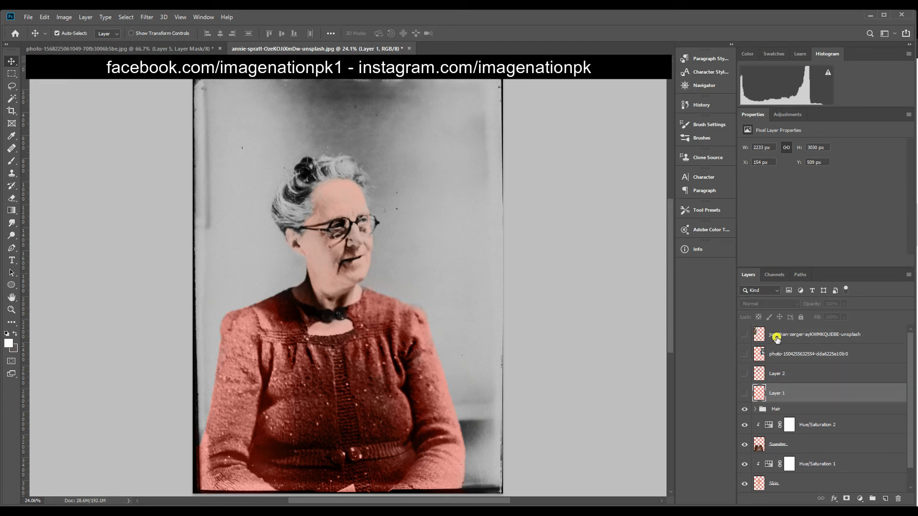
shift+click(775, 353)
key(ctrl+g)
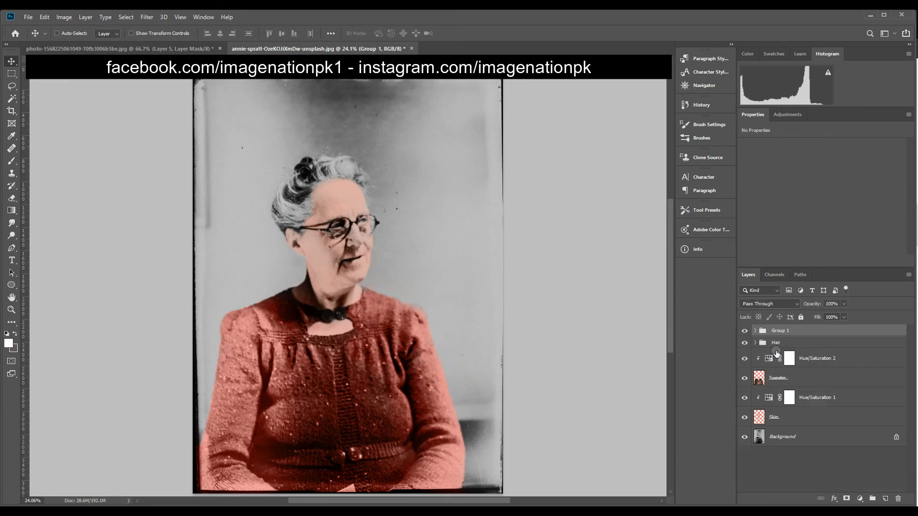
double_click(779, 330)
key(Return)
- Group the Hair group with the sweater and skin layers and their adjustments, and name the group Work
click(791, 343)
click(804, 420)
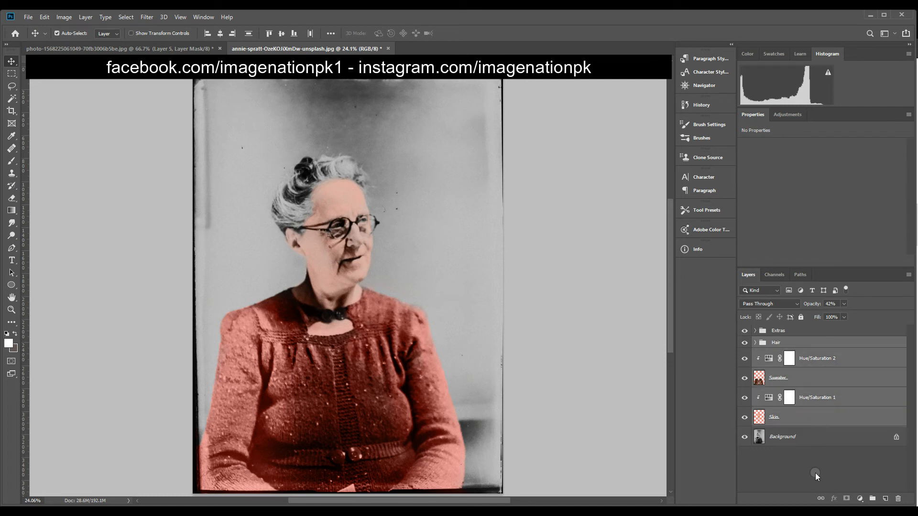
key(ctrl+g)
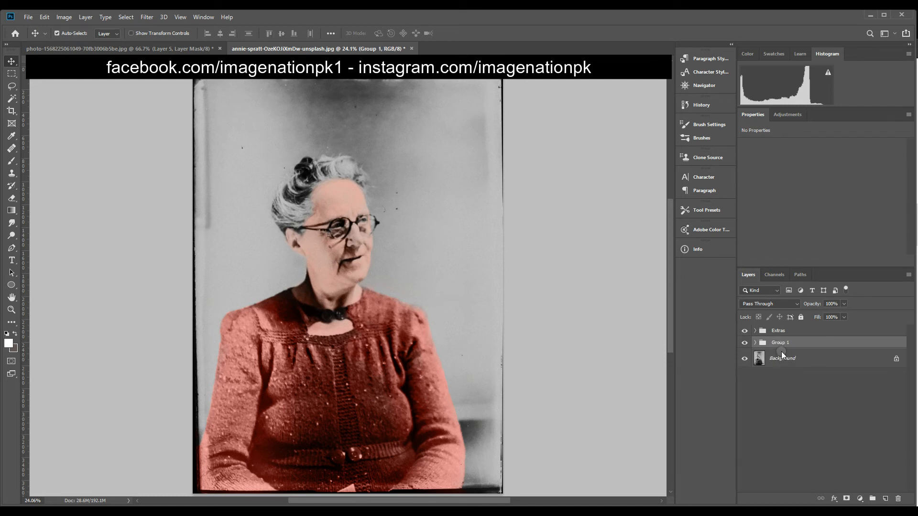
double_click(780, 344)
key(Return)
- Compare the colorized portrait with the original by toggling the Work group and the merged layer above it
click(743, 342)
click(744, 344)
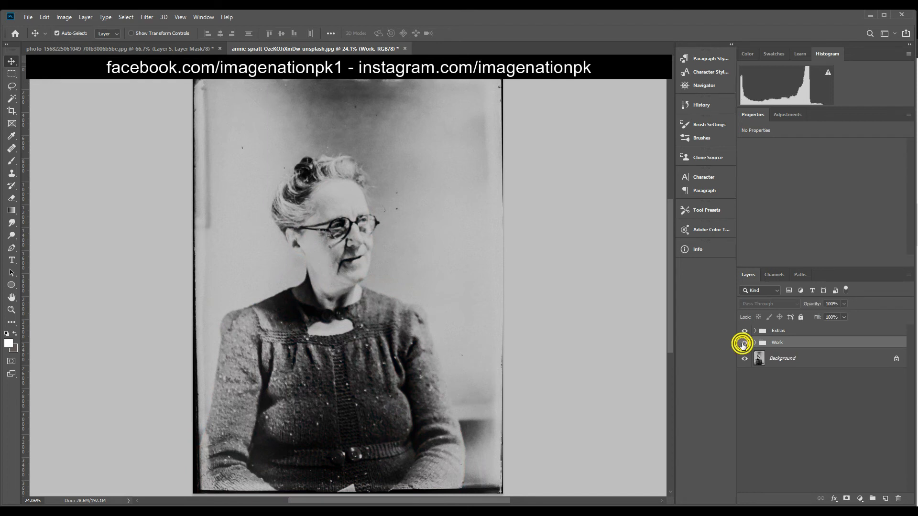
click(743, 344)
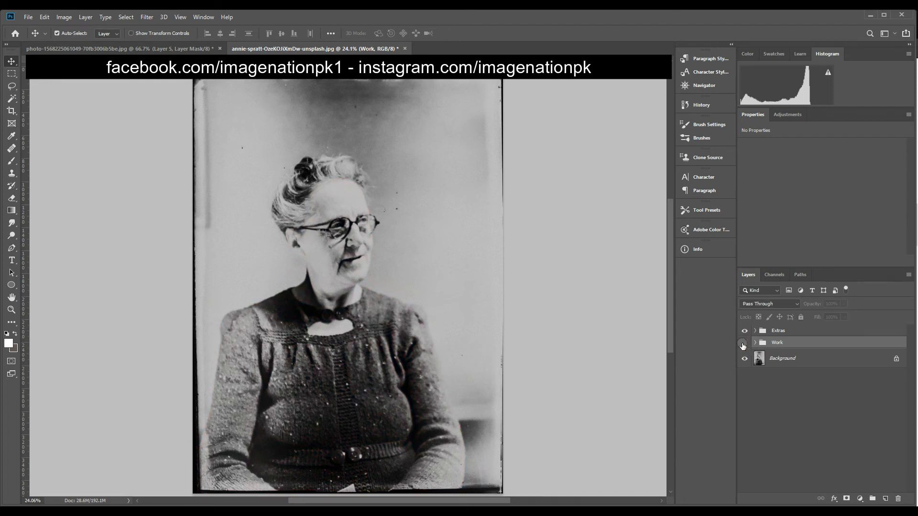
click(743, 344)
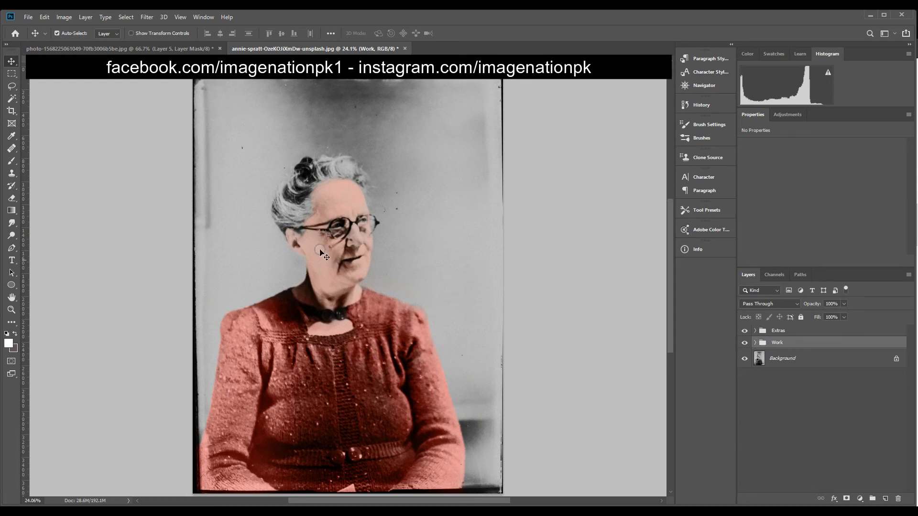
scroll(206, 192, down, 1)
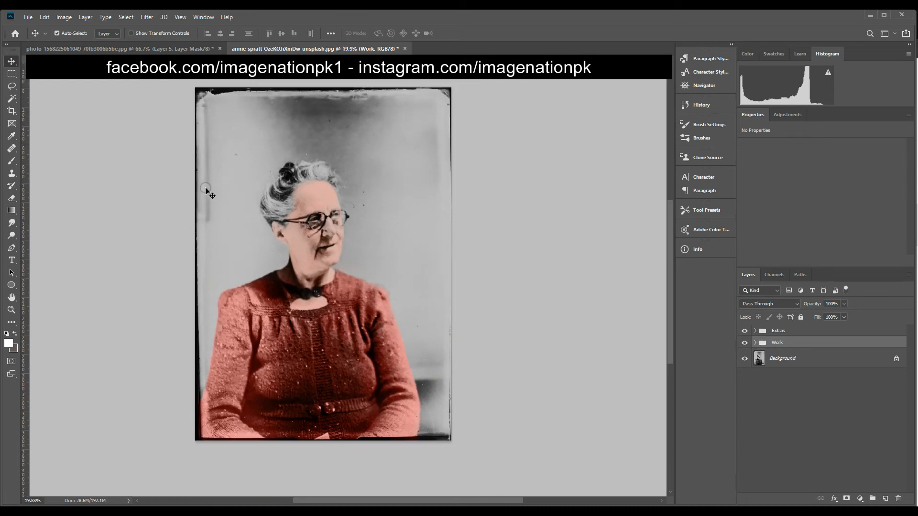
scroll(206, 191, up, 1)
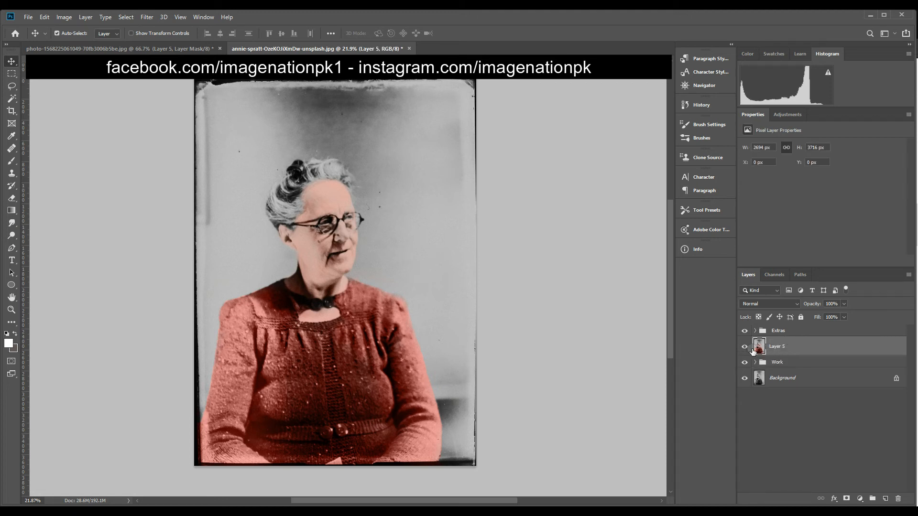
click(744, 346)
click(744, 347)
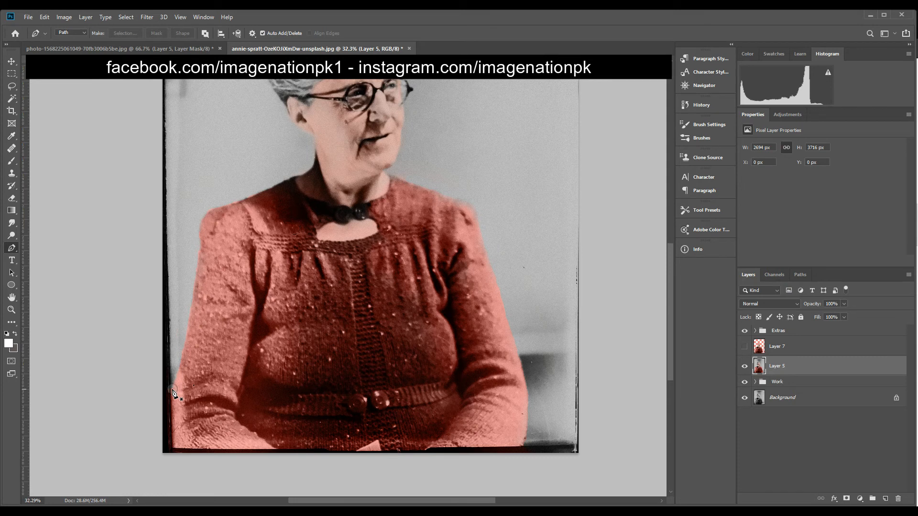
- Start a Pen tool path at the lower left sleeve and trace up the arm, over the shoulder and neck to the ear
click(172, 390)
click(180, 359)
click(182, 347)
click(183, 339)
drag(197, 250, 198, 229)
click(199, 241)
click(198, 225)
click(208, 209)
drag(240, 200, 243, 197)
click(277, 183)
click(292, 176)
click(303, 174)
click(316, 146)
click(313, 135)
click(302, 130)
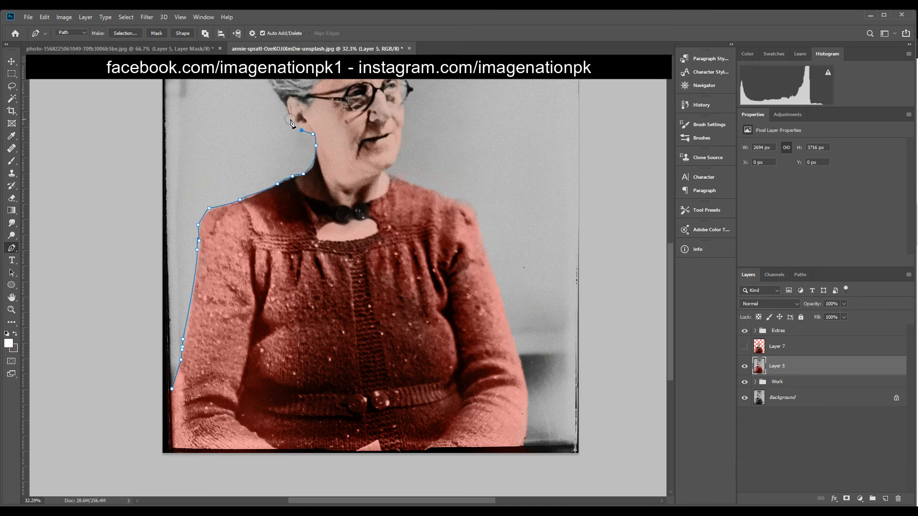
- Continue the pen path around the ear and up the back of the hair
scroll(291, 119, up, 6)
click(297, 152)
click(283, 121)
click(271, 104)
drag(271, 103, 324, 241)
drag(289, 191, 264, 168)
click(272, 159)
click(266, 137)
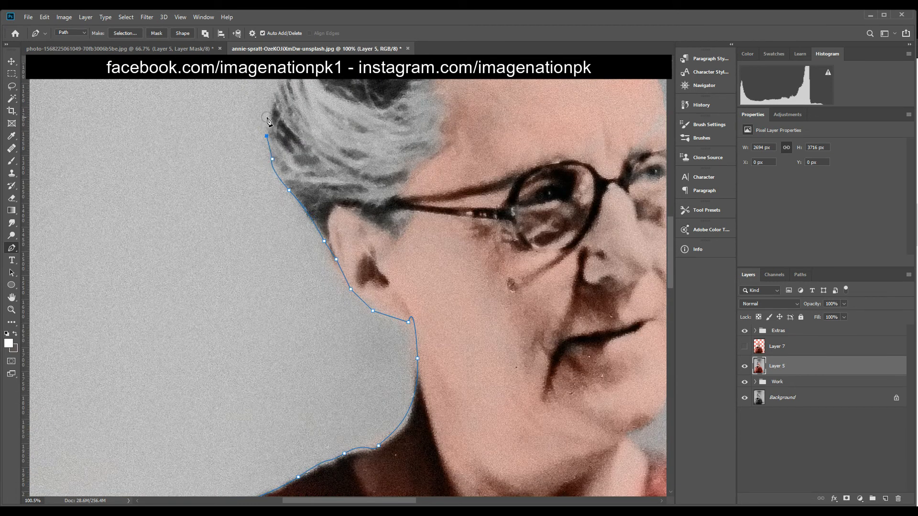
click(270, 110)
click(275, 87)
- Trace the path around the dark hair bun and along the top of the hair
drag(274, 87, 281, 258)
click(286, 245)
click(291, 221)
click(299, 218)
click(302, 205)
click(320, 179)
drag(421, 79, 427, 79)
click(443, 85)
click(454, 84)
click(461, 84)
click(464, 85)
click(471, 86)
drag(489, 69, 498, 74)
- Extend the path down the front of the hair and along the forehead to the glasses
drag(508, 82, 410, 182)
click(507, 172)
click(532, 202)
click(565, 238)
click(584, 258)
click(592, 277)
click(574, 304)
click(573, 344)
click(588, 420)
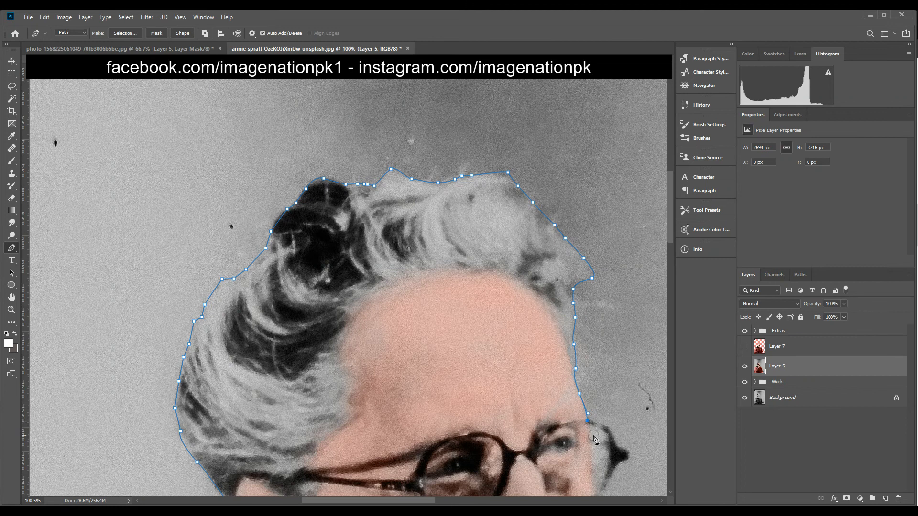
- Continue the path past the glasses, down the face and neck, and onto the other shoulder
drag(595, 438, 386, 273)
click(386, 298)
click(385, 315)
click(389, 340)
click(396, 368)
click(383, 421)
drag(384, 446, 416, 232)
click(416, 243)
click(396, 346)
click(464, 372)
click(515, 388)
- Trace the path down the outer edge of the right-hand sleeve to the photo's lower border
drag(620, 426, 349, 269)
click(377, 333)
click(392, 374)
click(409, 446)
drag(425, 496, 341, 267)
click(373, 378)
click(396, 454)
click(404, 479)
drag(406, 483, 390, 272)
click(412, 352)
click(426, 402)
click(426, 459)
drag(426, 465, 394, 320)
click(381, 437)
- Run the path along the sweater's lower edge at the photo's bottom border
drag(353, 435, 598, 332)
click(357, 336)
drag(322, 345, 296, 356)
click(222, 347)
drag(154, 345, 397, 382)
click(257, 384)
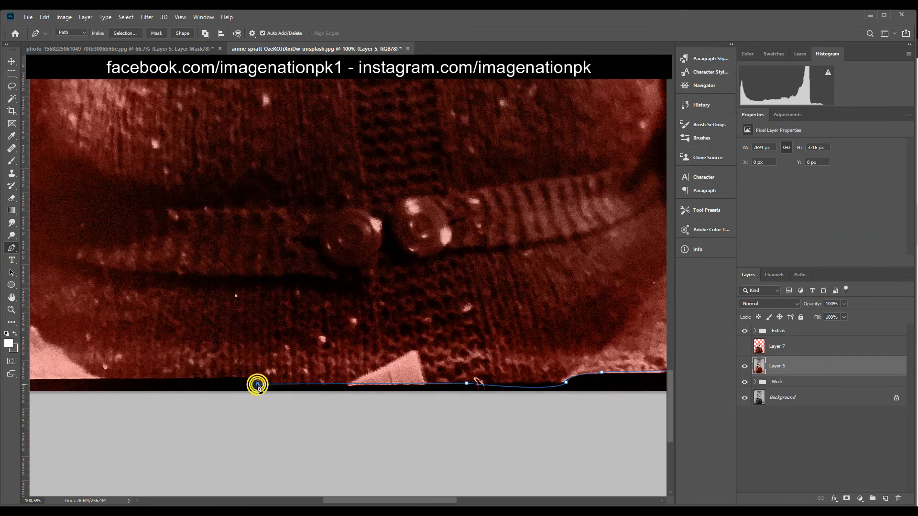
- Close the path at its starting point on the left sleeve and convert it into a selection
drag(186, 383, 614, 419)
click(205, 410)
click(201, 317)
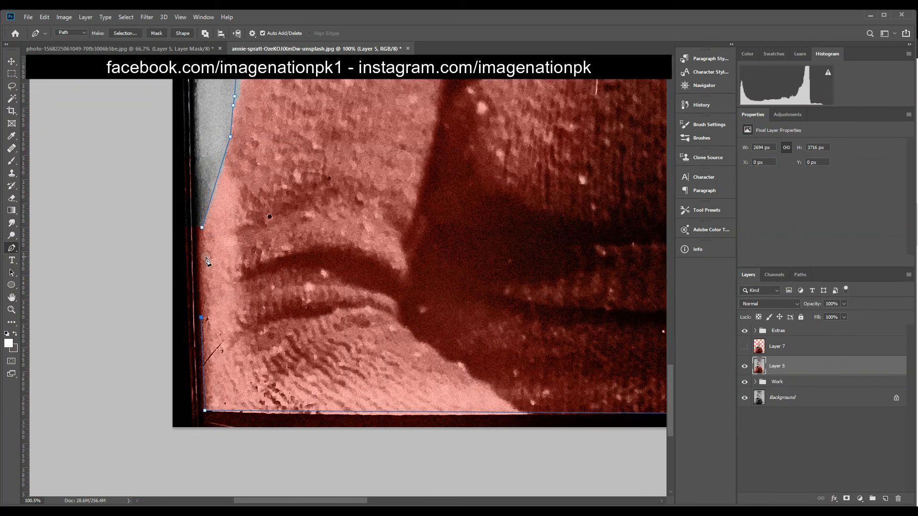
click(202, 229)
key(ctrl+Return)
scroll(245, 329, down, 5)
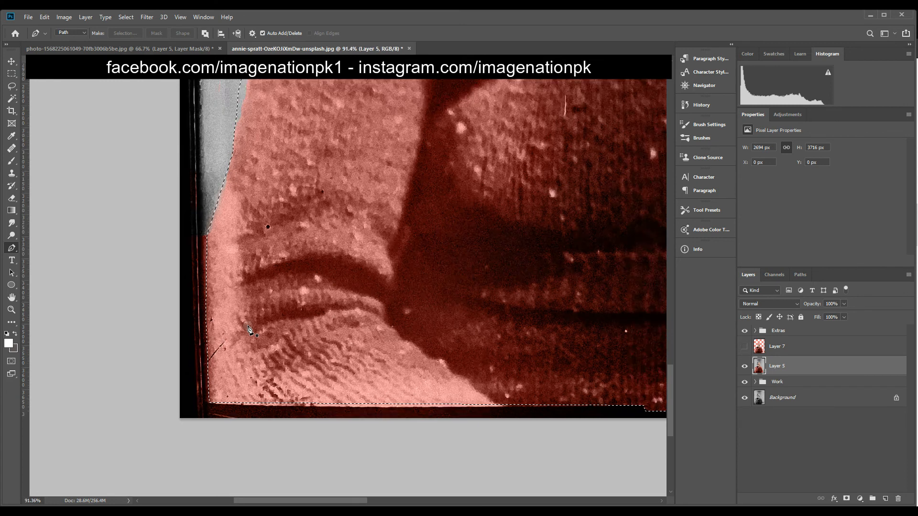
- Copy the selected woman onto a new layer and view that layer on its own to check the cutout
scroll(249, 330, down, 1)
drag(469, 242, 397, 356)
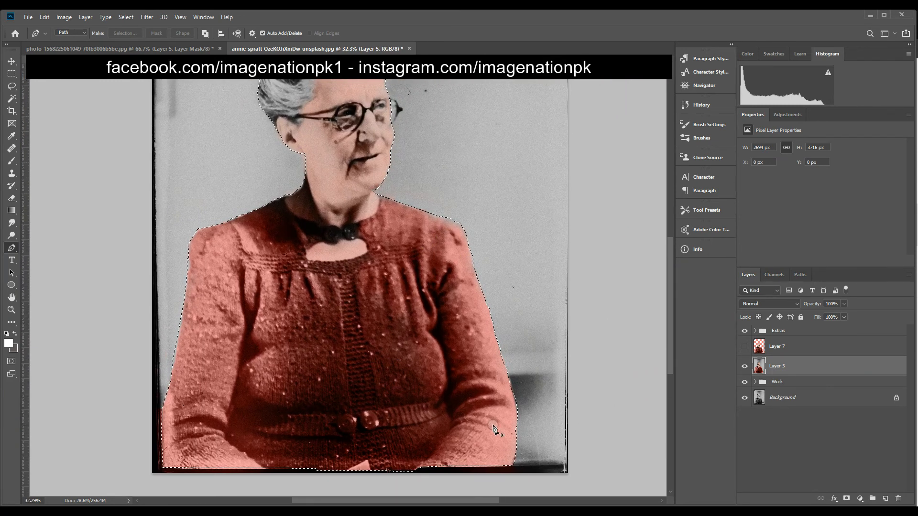
key(ctrl+j)
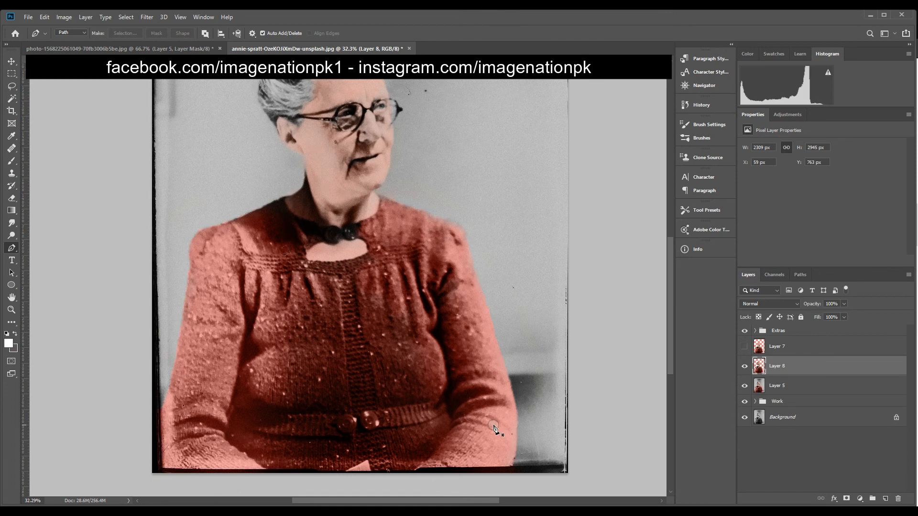
click(744, 369)
alt+click(745, 367)
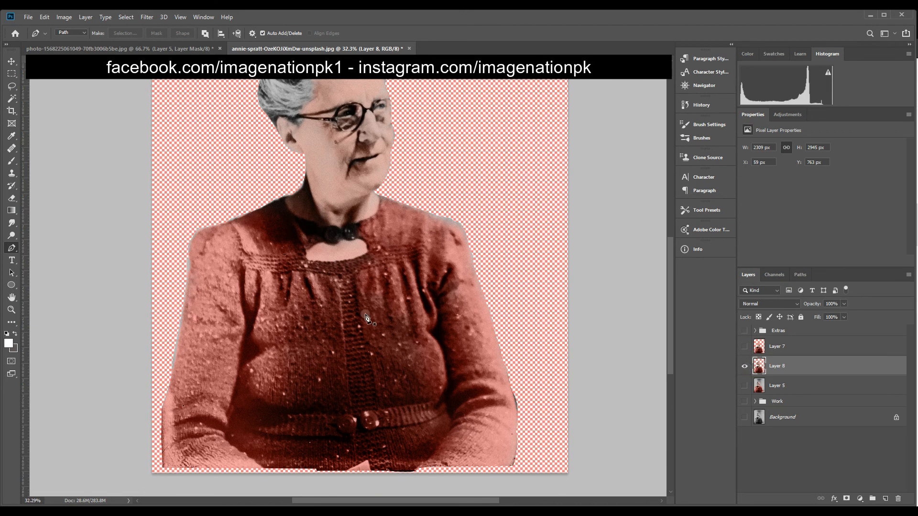
scroll(366, 318, down, 2)
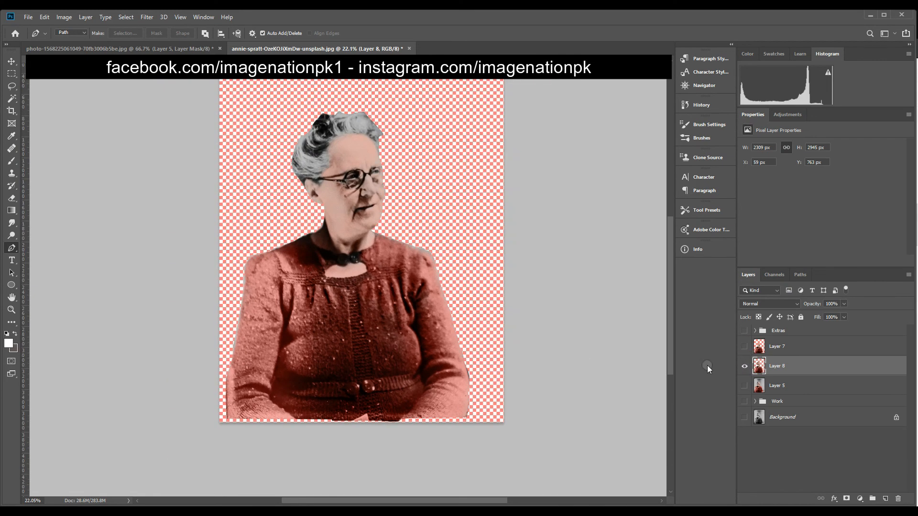
alt+click(745, 367)
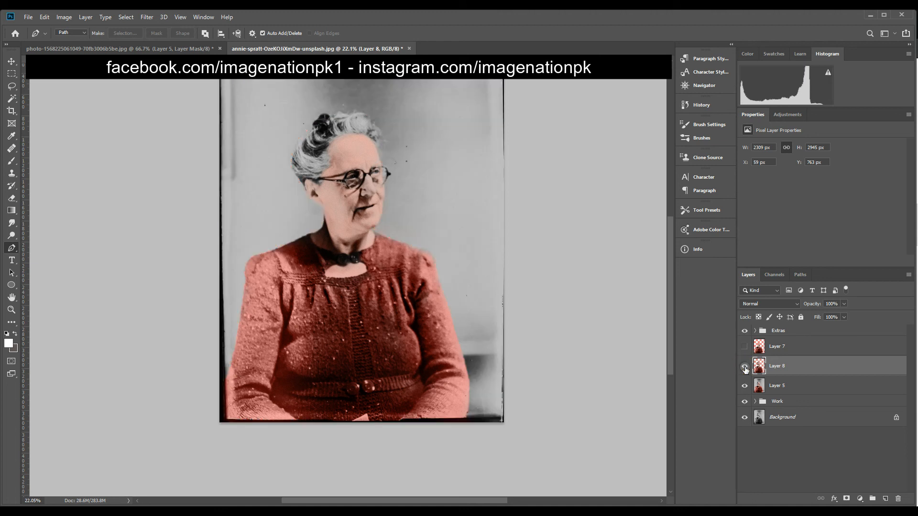
- Add an empty layer and place it between the woman's cutout layer and Layer 5
click(796, 385)
click(796, 370)
key(ctrl+shift+alt+n)
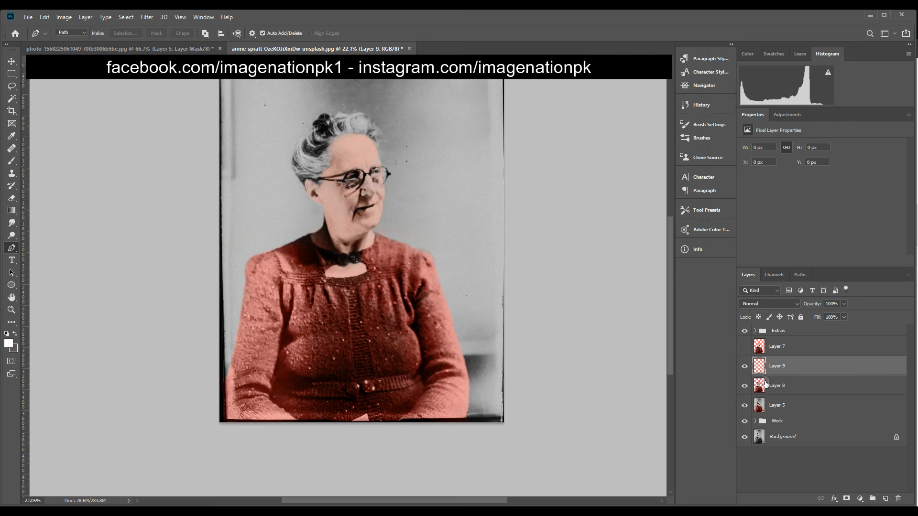
drag(788, 386, 786, 359)
click(779, 388)
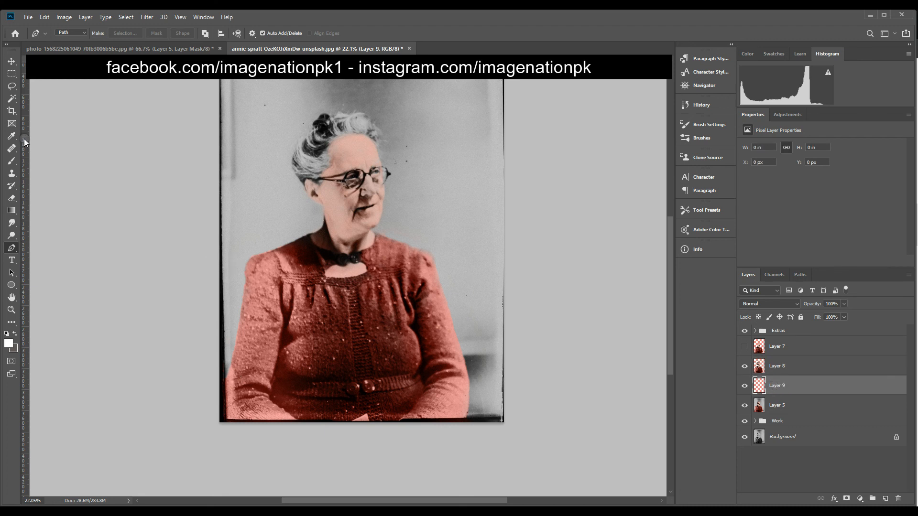
- Ready the Brush tool with light blue #88d5e0 as the foreground color
click(12, 161)
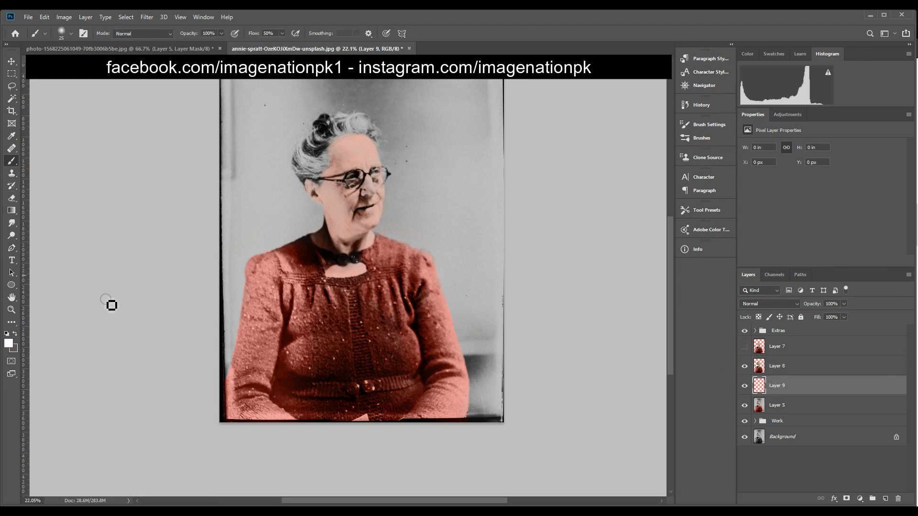
click(8, 343)
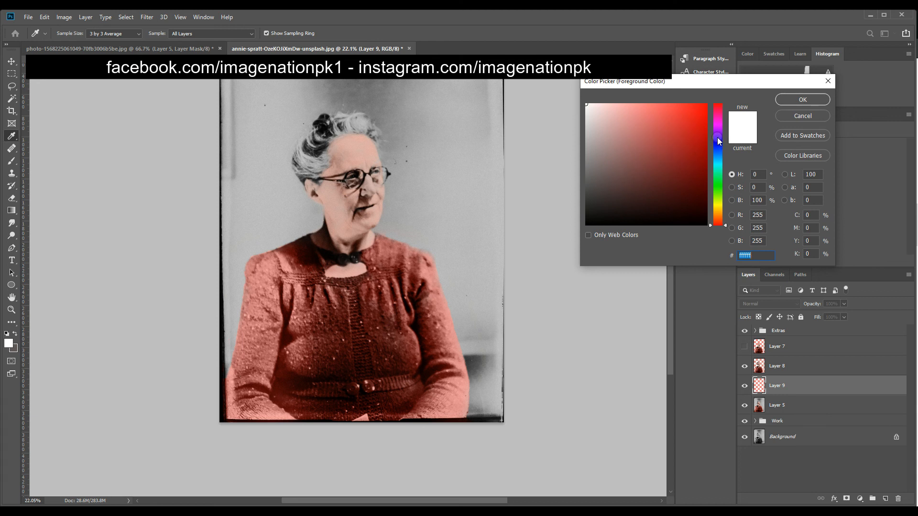
click(718, 162)
drag(686, 117, 633, 118)
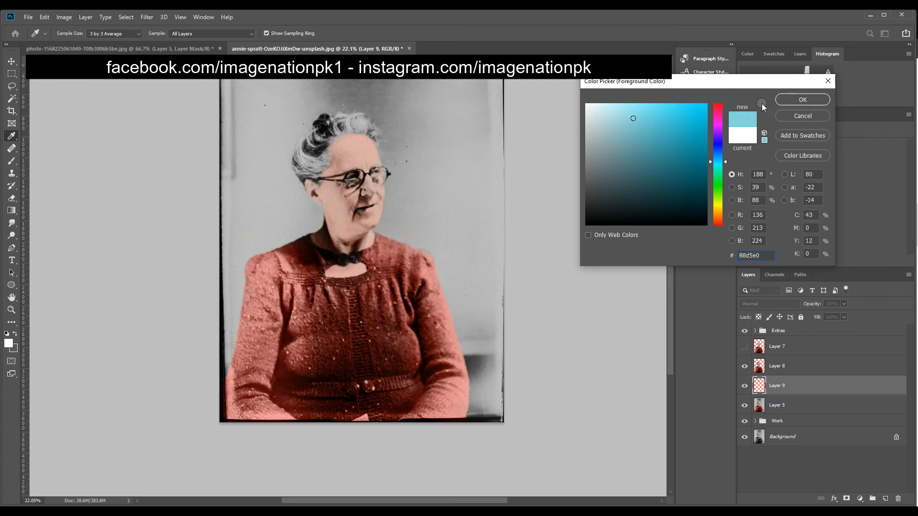
click(802, 104)
key(b)
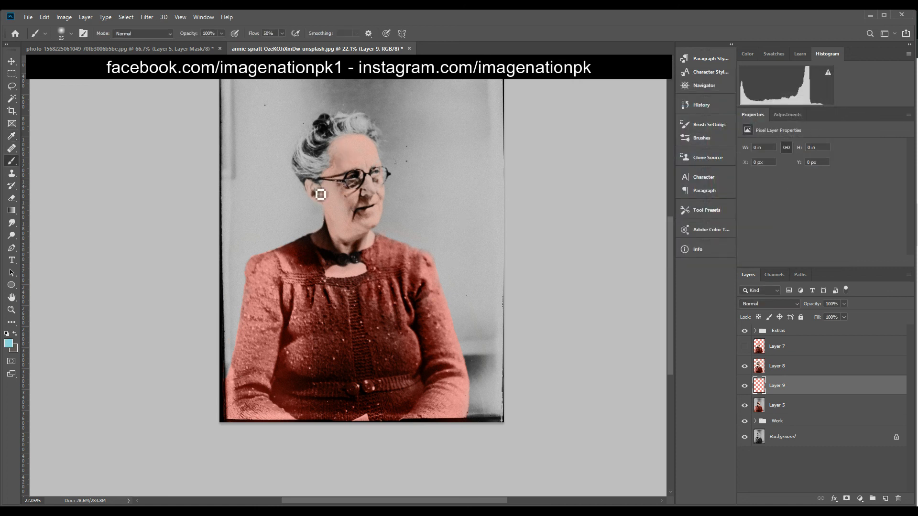
- Enlarge the brush to about 1413 px and paint the entire background behind the woman light blue
drag(356, 199, 385, 199)
mouse_move(420, 139)
mouse_down()
mouse_move(461, 293)
mouse_move(466, 386)
mouse_move(472, 263)
mouse_move(469, 365)
mouse_move(480, 330)
mouse_move(467, 196)
mouse_move(370, 116)
mouse_move(439, 113)
mouse_move(480, 257)
mouse_up()
mouse_move(492, 165)
mouse_down()
mouse_move(383, 168)
mouse_move(395, 147)
mouse_move(338, 180)
mouse_move(238, 198)
mouse_move(239, 268)
mouse_move(271, 386)
mouse_move(228, 497)
mouse_move(242, 398)
mouse_up()
mouse_move(238, 425)
mouse_down()
mouse_move(254, 244)
mouse_move(244, 210)
mouse_move(238, 277)
mouse_up()
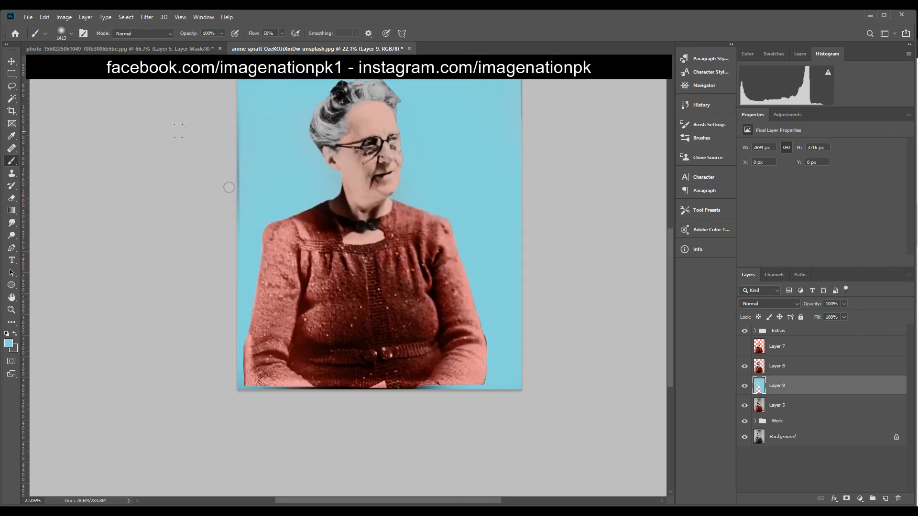
drag(463, 231, 445, 408)
drag(522, 182, 432, 184)
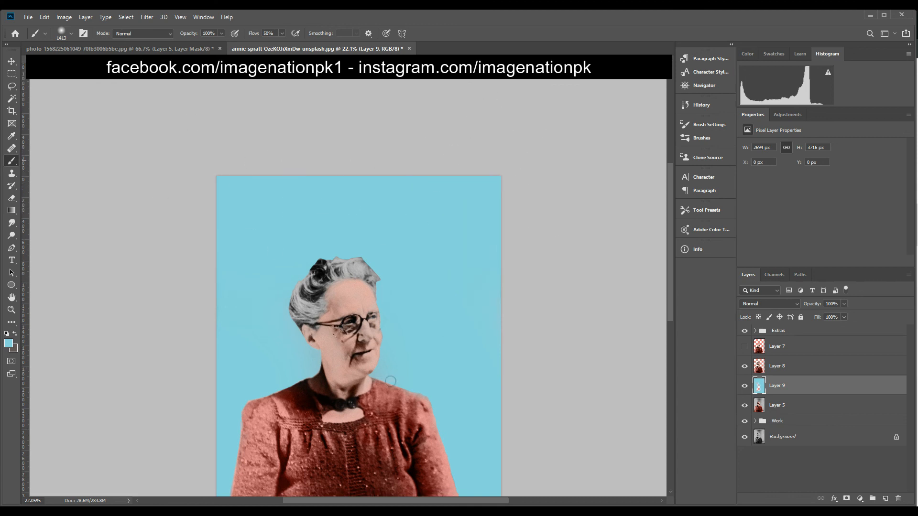
drag(359, 366, 329, 240)
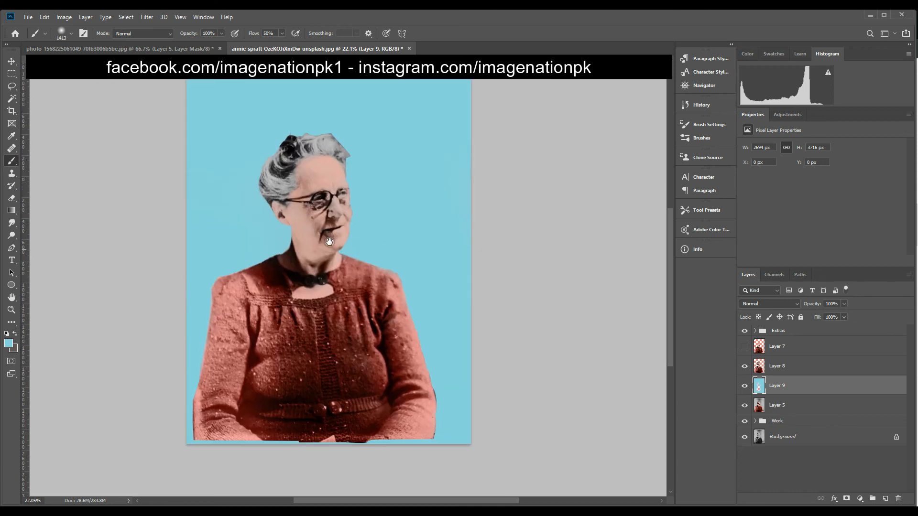
- Set the blue layer's blend mode to Color and its opacity to 30%
click(792, 305)
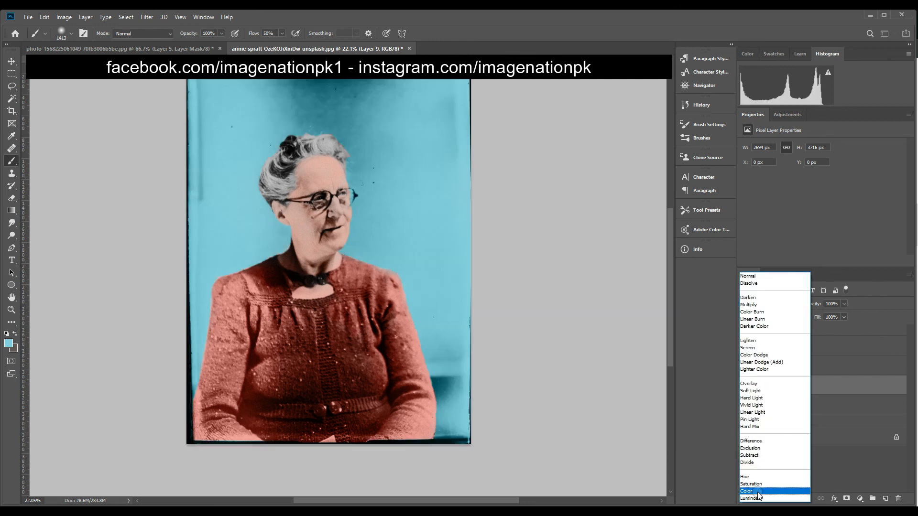
click(758, 492)
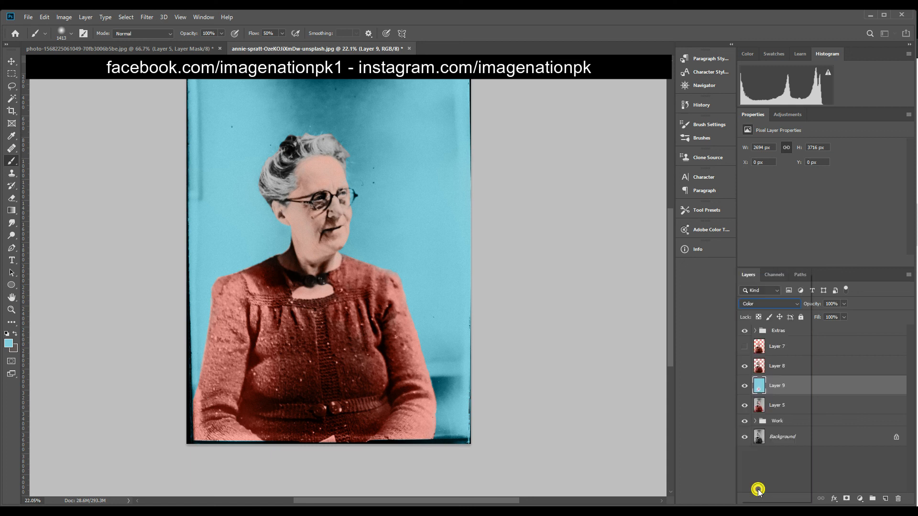
click(842, 307)
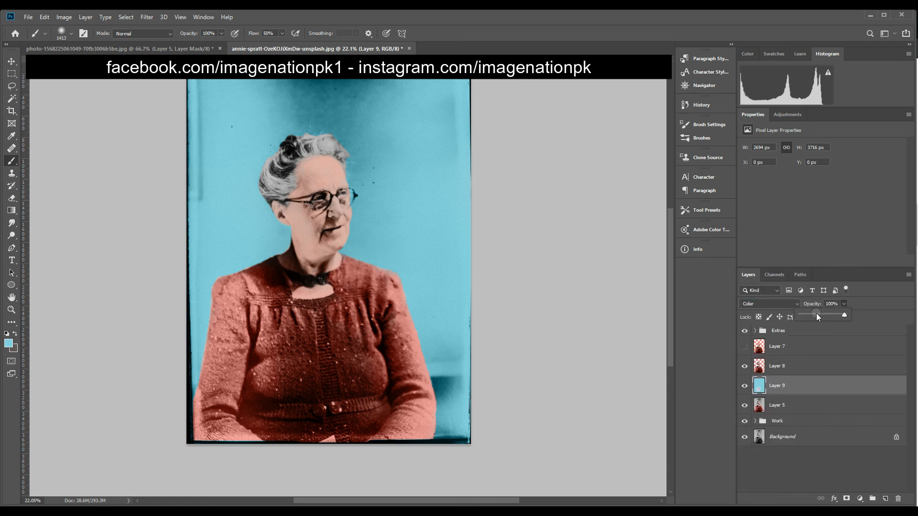
click(816, 315)
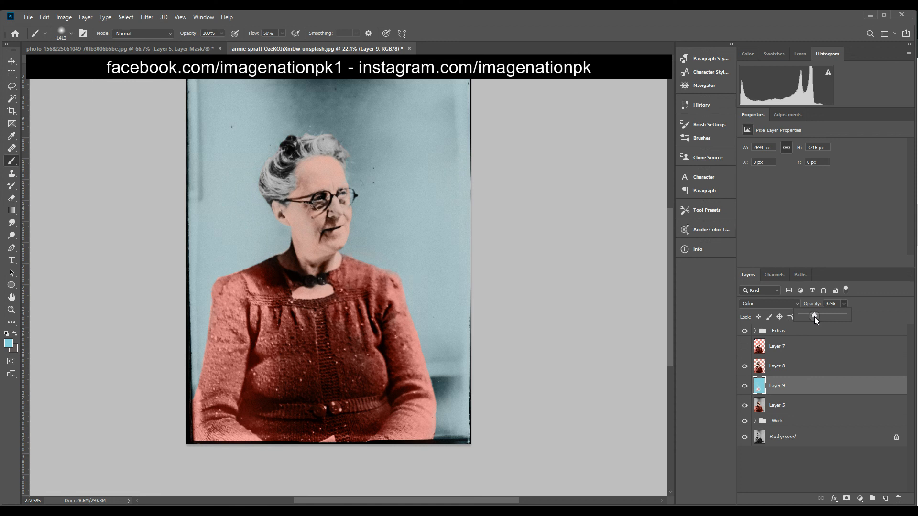
scroll(375, 206, down, 3)
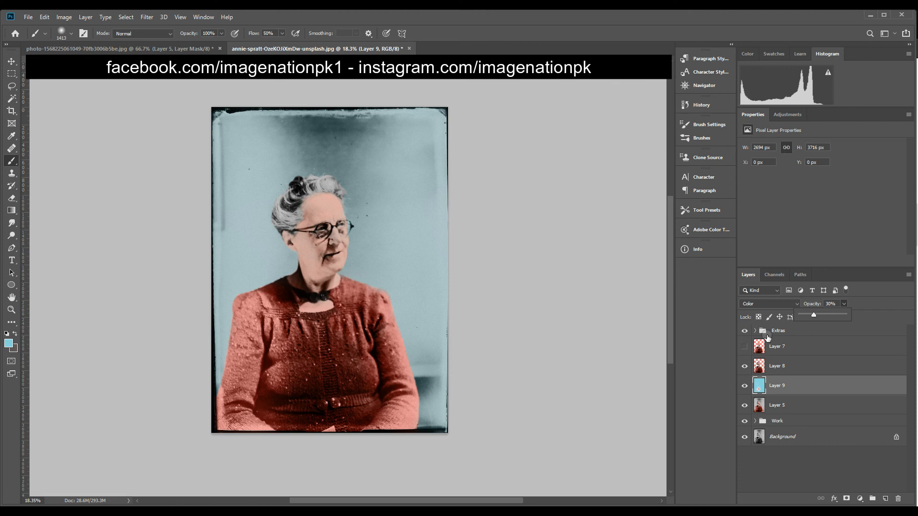
- Rename the blue layer as Background, and group it with the woman's cutout layer in a group named Background
click(776, 389)
double_click(775, 387)
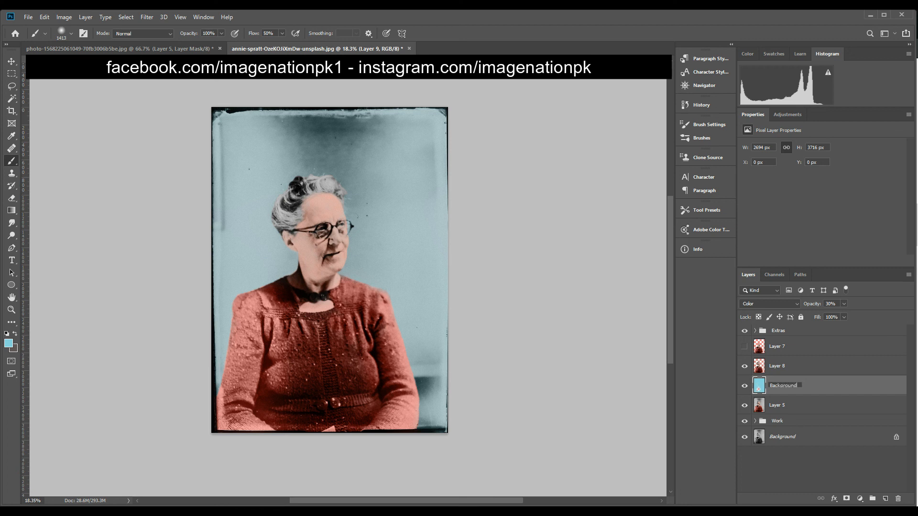
click(805, 371)
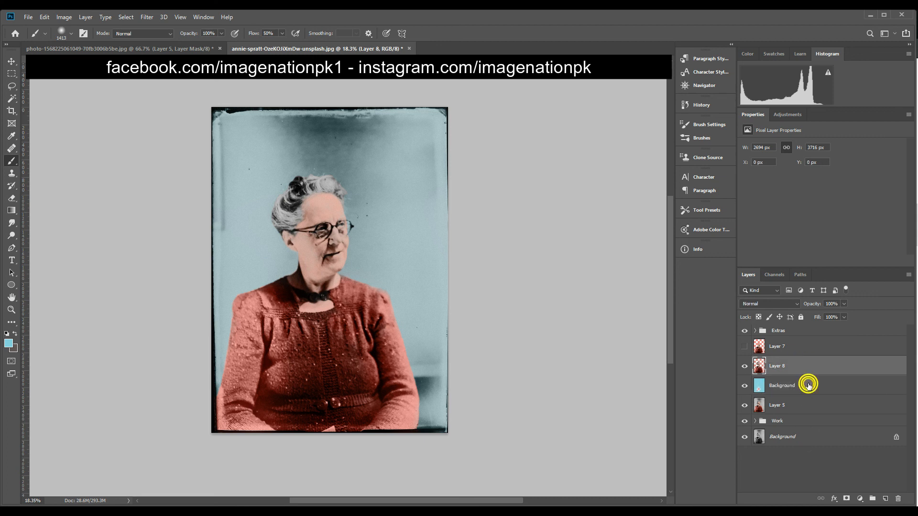
shift+click(801, 388)
key(ctrl+g)
double_click(782, 362)
text(Backgrou)
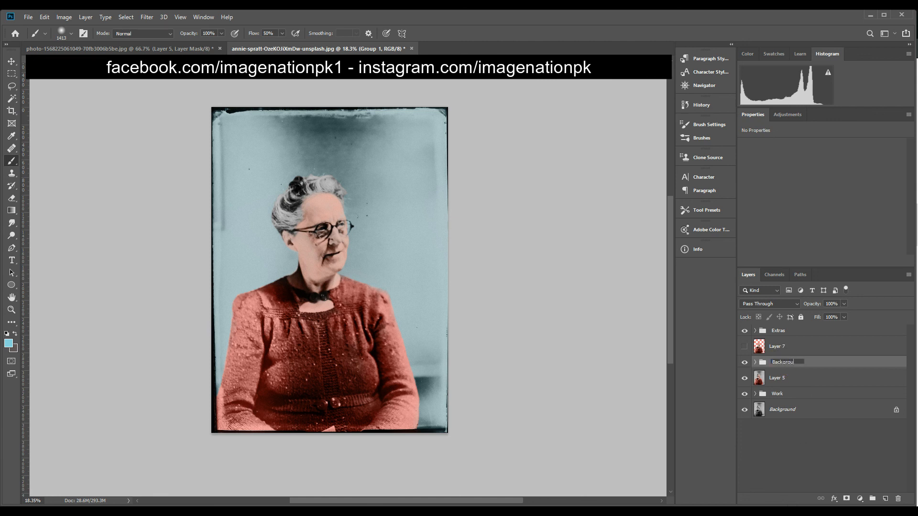
text(nd)
key(Return)
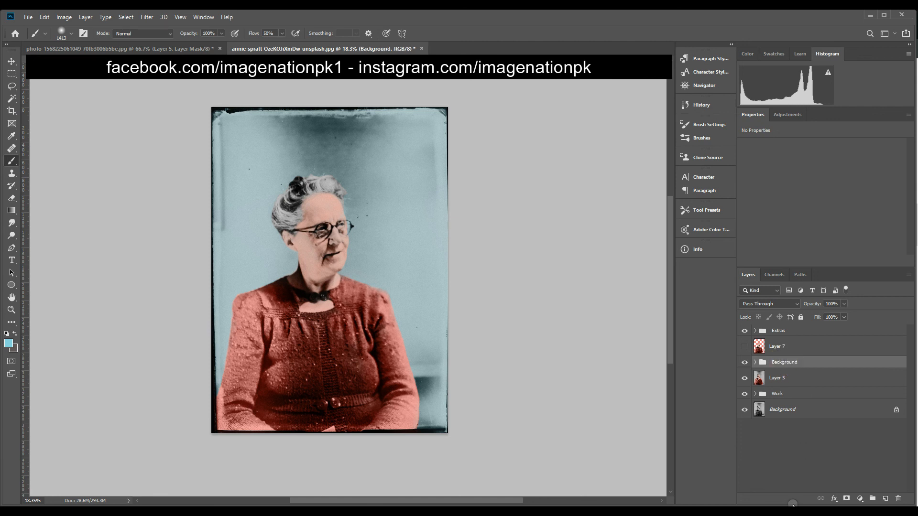
- Group the Background group, Layer 5 and the Work group as Final Work, and toggle its visibility to compare with the original
shift+click(784, 399)
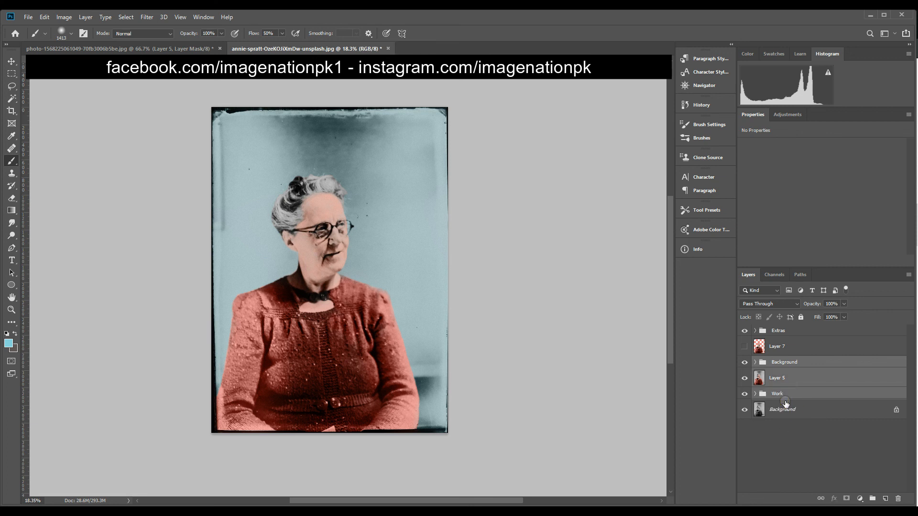
key(ctrl+g)
double_click(780, 362)
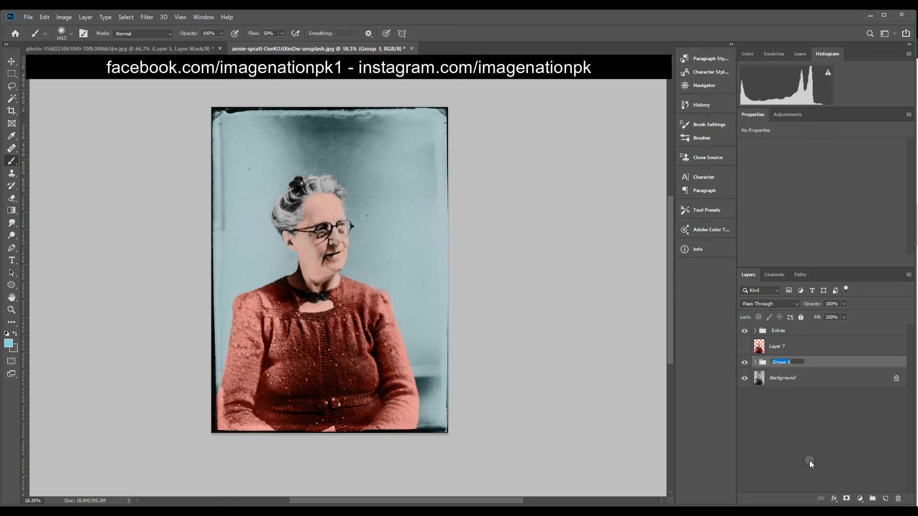
text(Final Work)
key(Return)
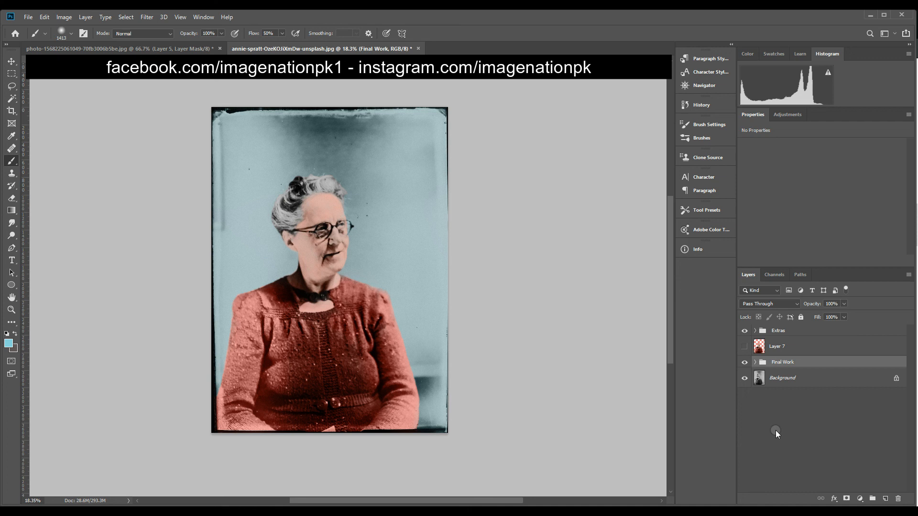
click(745, 362)
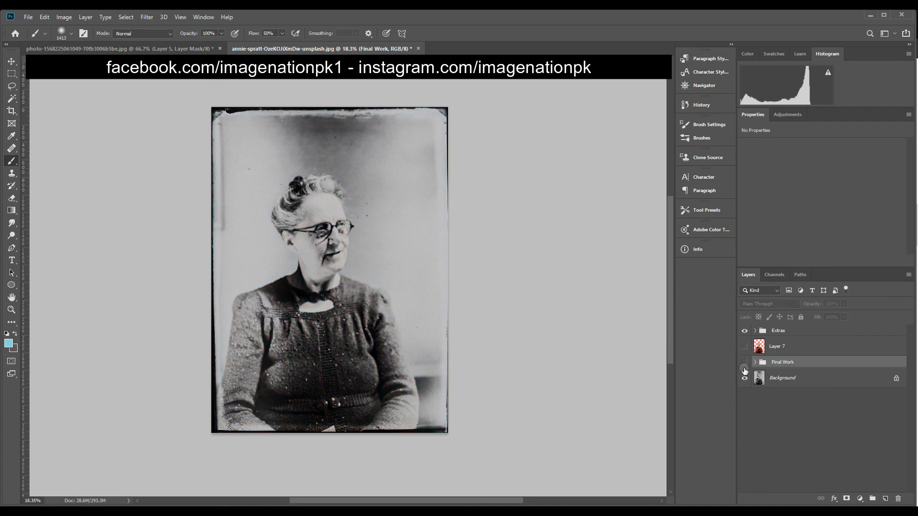
click(744, 364)
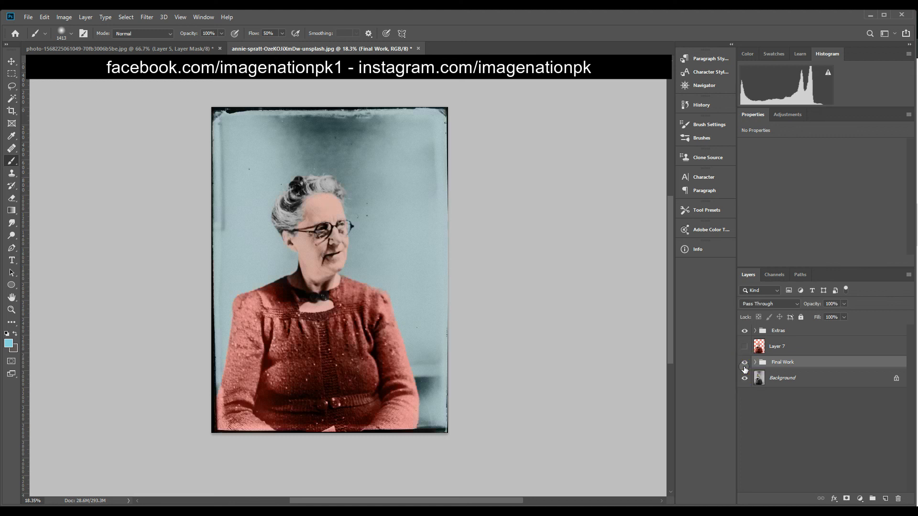